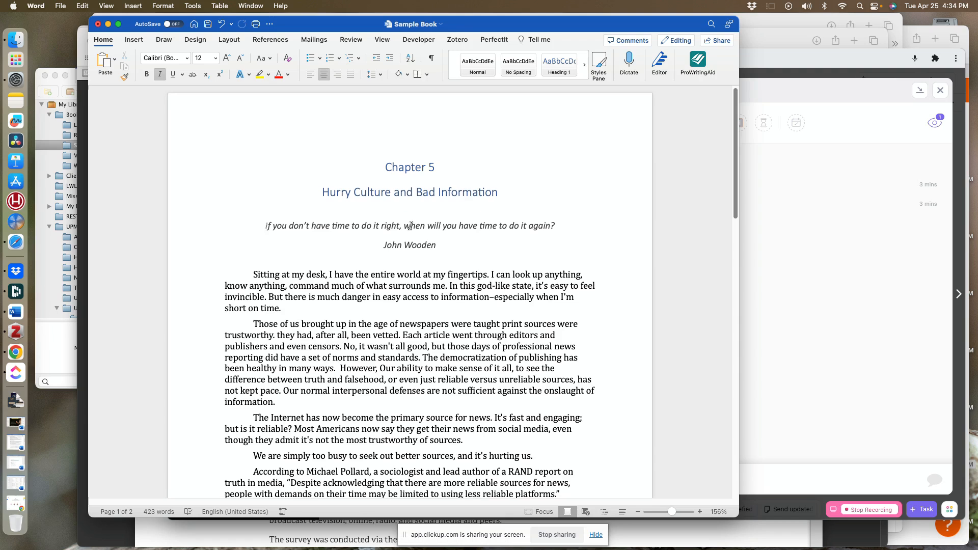
# Look through the Sample Book chapter on hurry culture down to the paragraph that quotes the RAND report.
pyautogui.scroll(-3, 410, 226)
pyautogui.scroll(3, 410, 225)
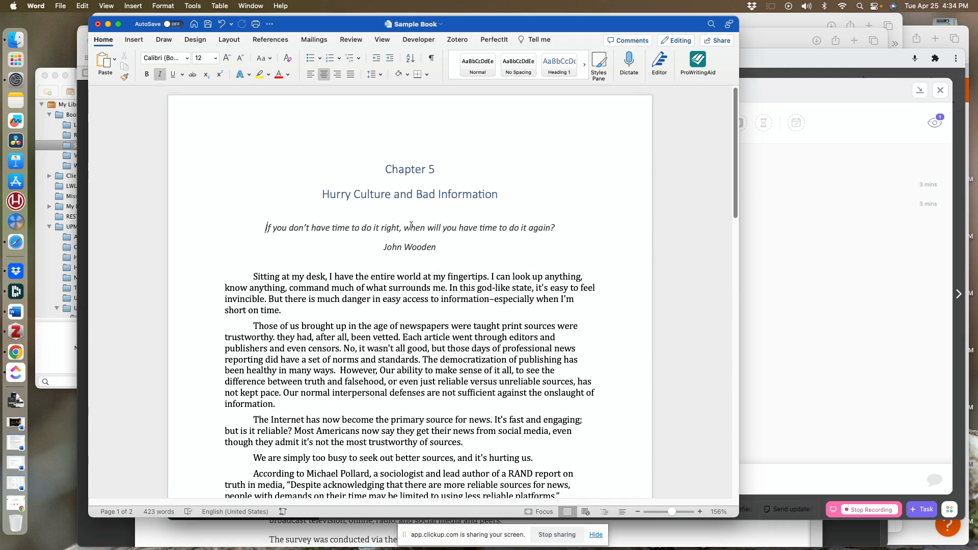
pyautogui.scroll(-4, 410, 226)
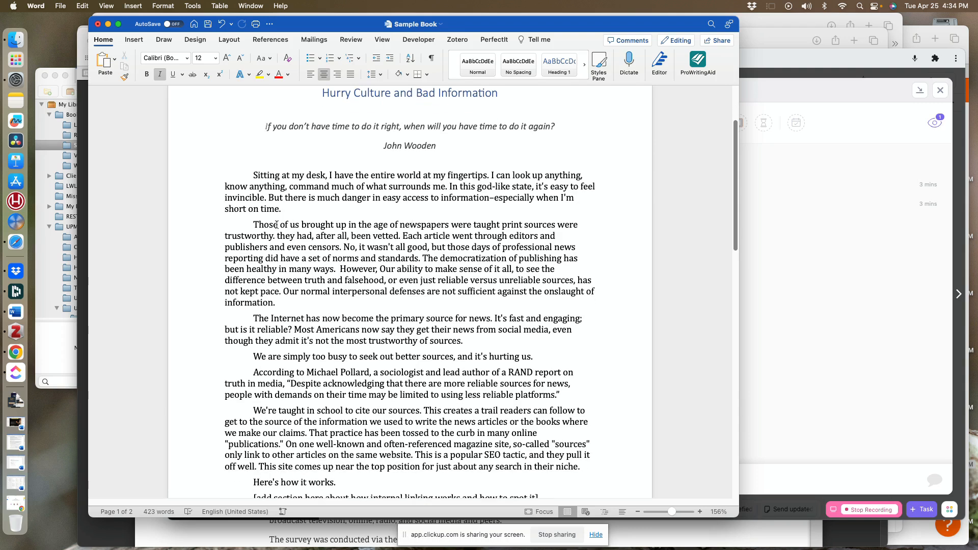
pyautogui.scroll(2, 475, 248)
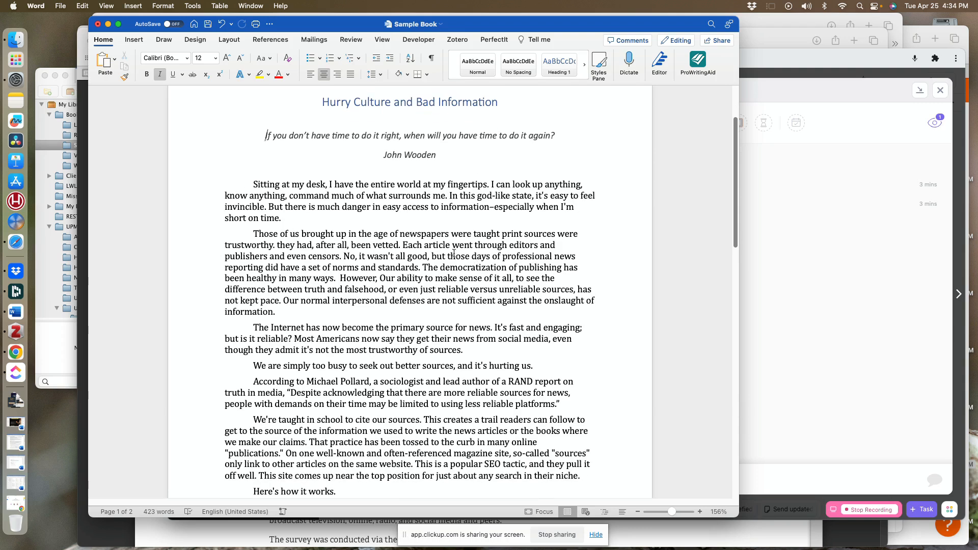
pyautogui.scroll(-3, 278, 242)
pyautogui.scroll(-1, 278, 242)
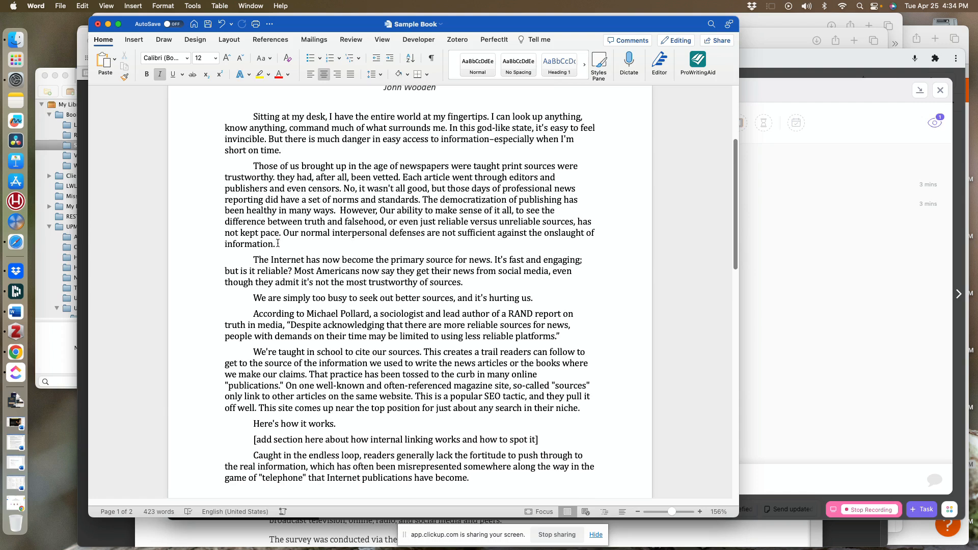
pyautogui.scroll(-1, 366, 246)
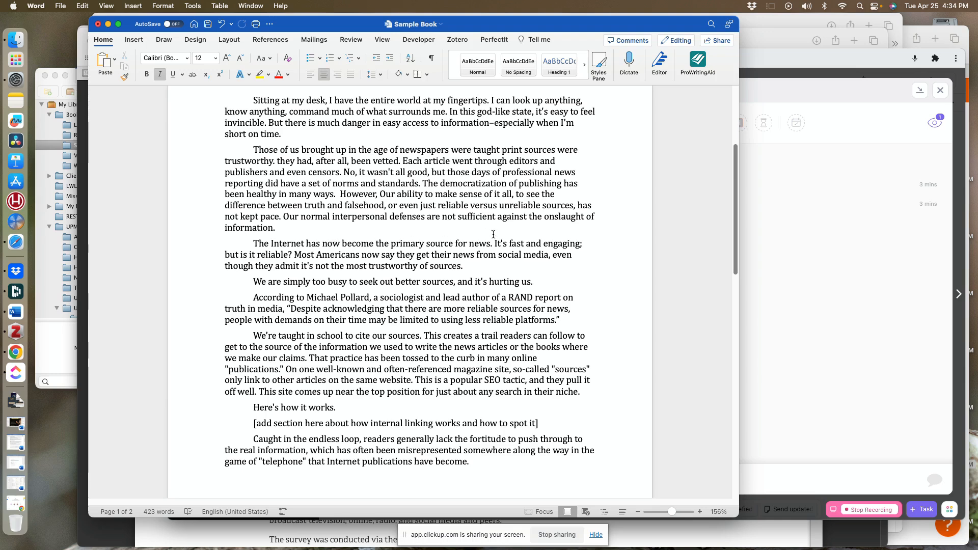
pyautogui.scroll(-3, 349, 252)
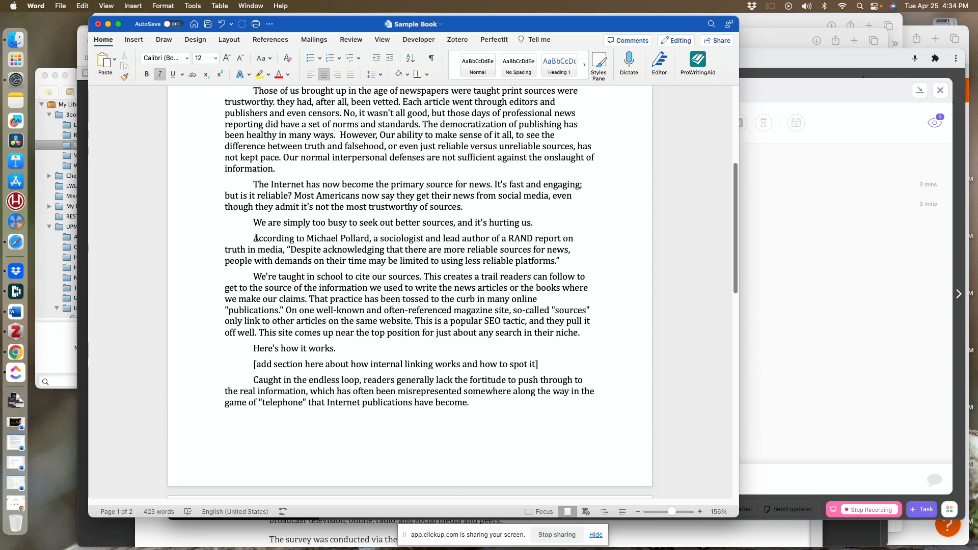
# Examine the RAND report attribution and quotation, along with the following sentence about citing sources, to see what needs a citation.
pyautogui.moveTo(306, 238); pyautogui.dragTo(369, 238)
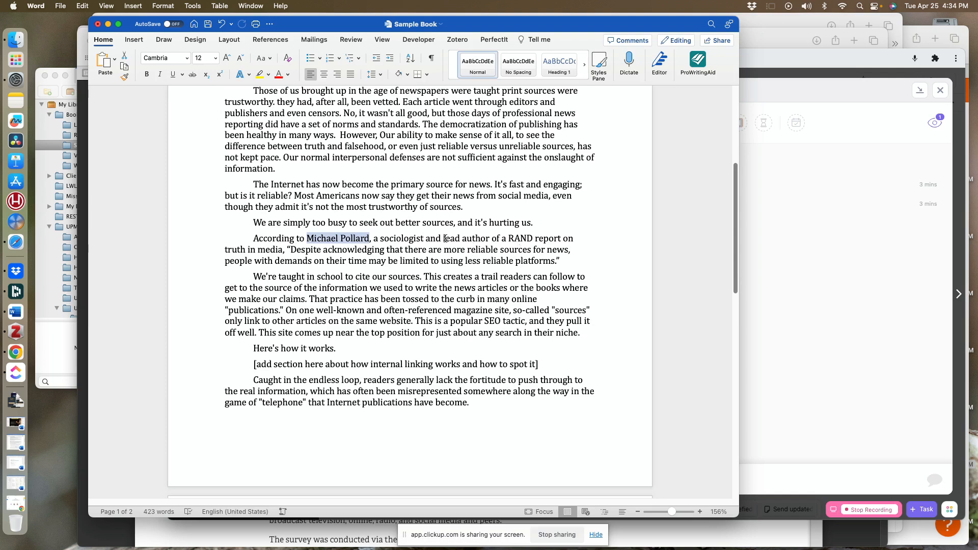
pyautogui.moveTo(443, 238); pyautogui.dragTo(575, 239)
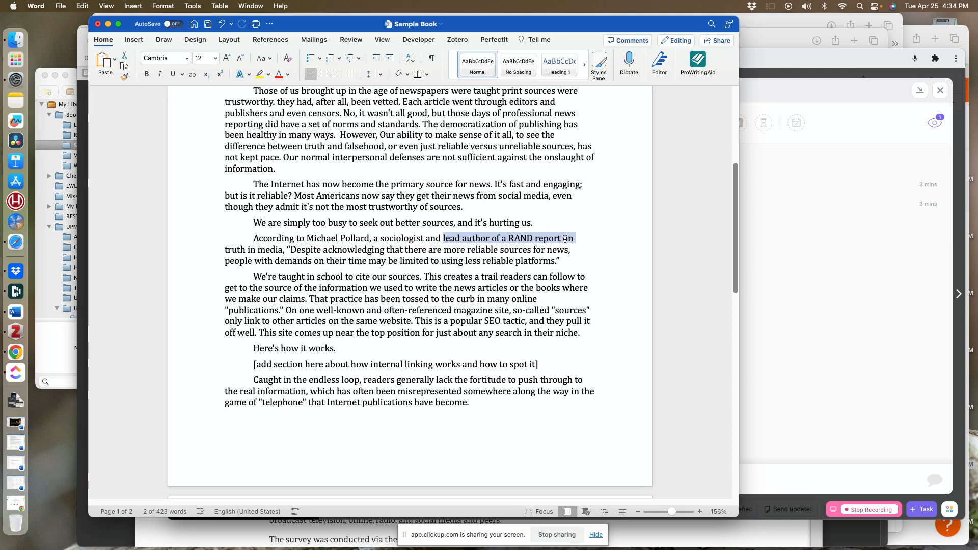
pyautogui.moveTo(286, 250); pyautogui.dragTo(521, 267)
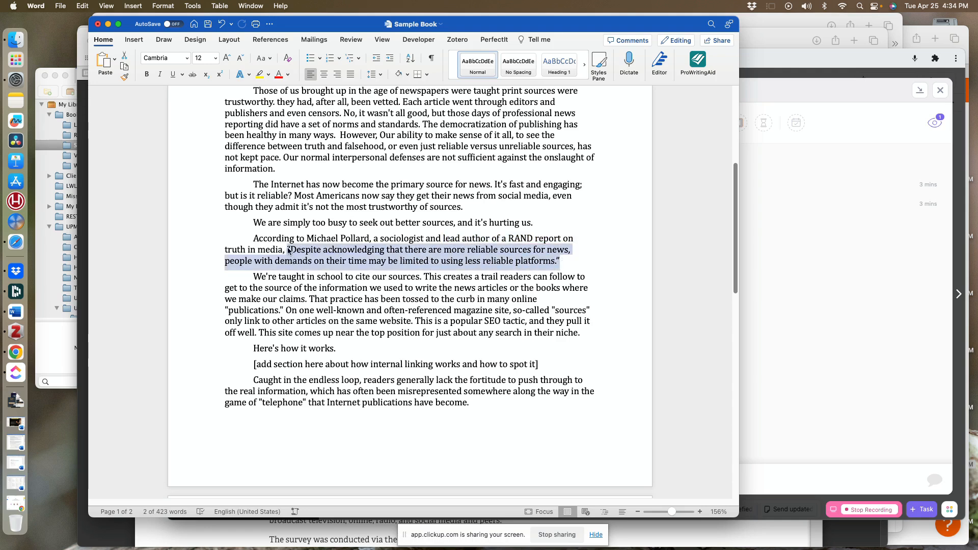
pyautogui.click(559, 262)
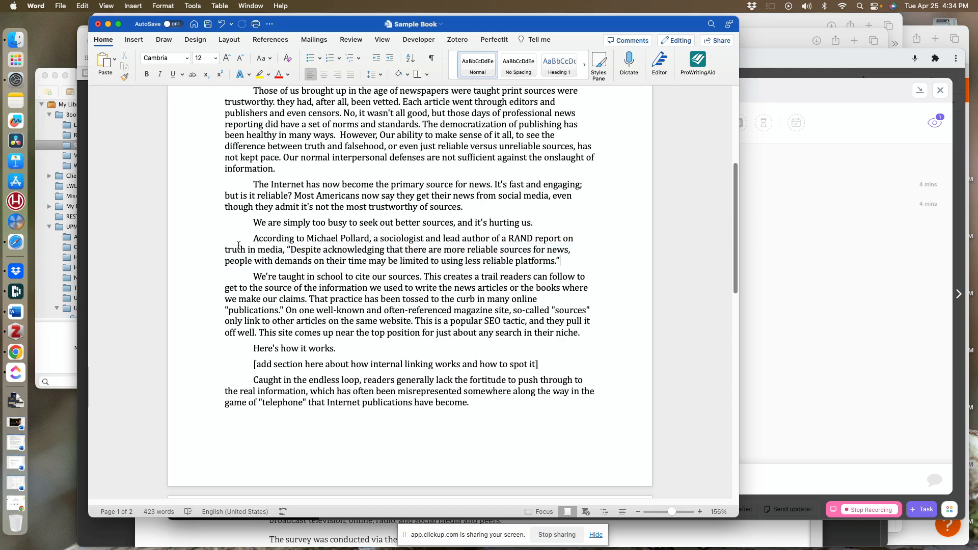
pyautogui.moveTo(287, 249); pyautogui.dragTo(558, 256)
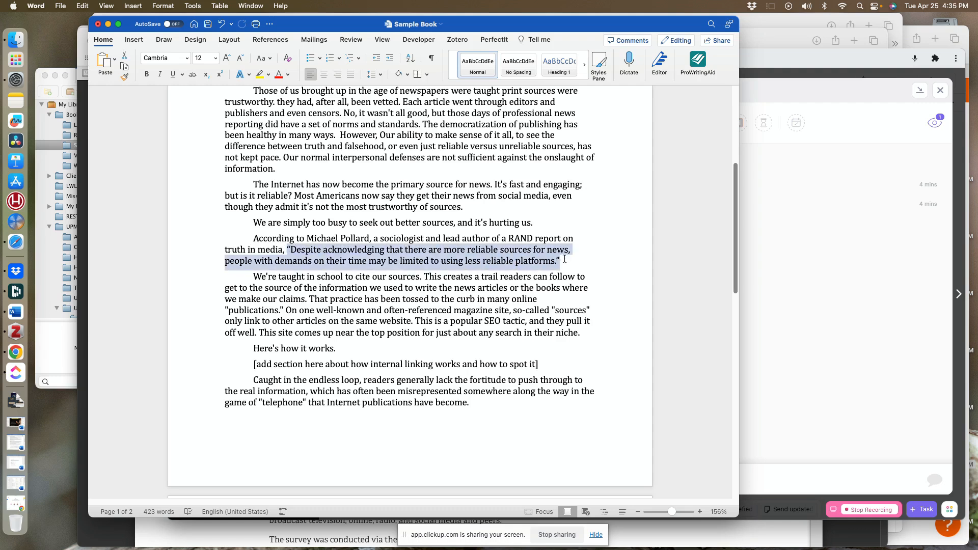
pyautogui.click(564, 259)
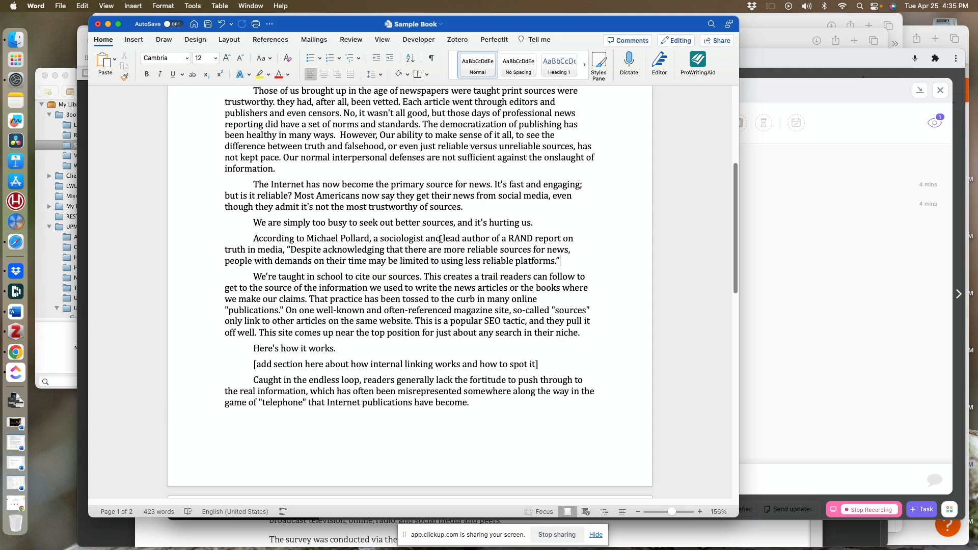
pyautogui.scroll(-1, 280, 251)
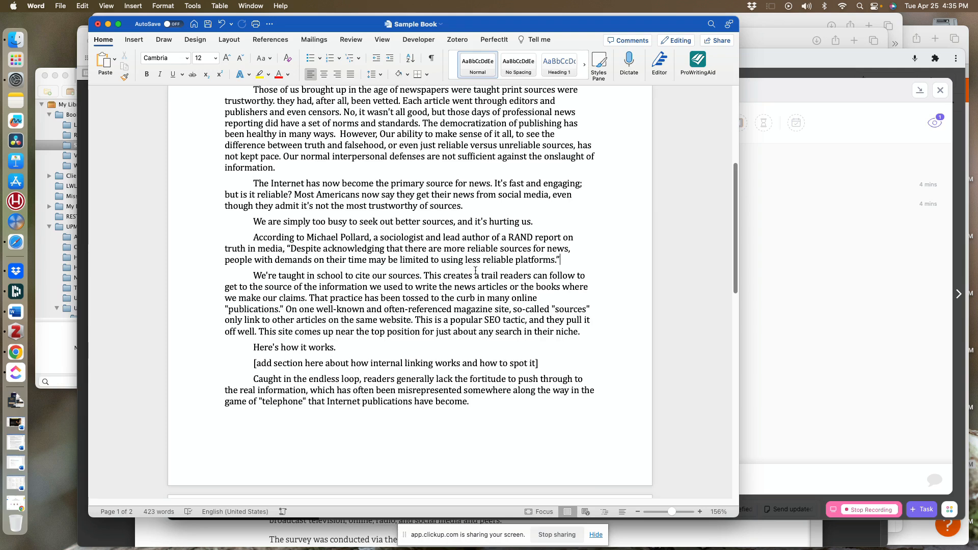
pyautogui.scroll(-1, 559, 257)
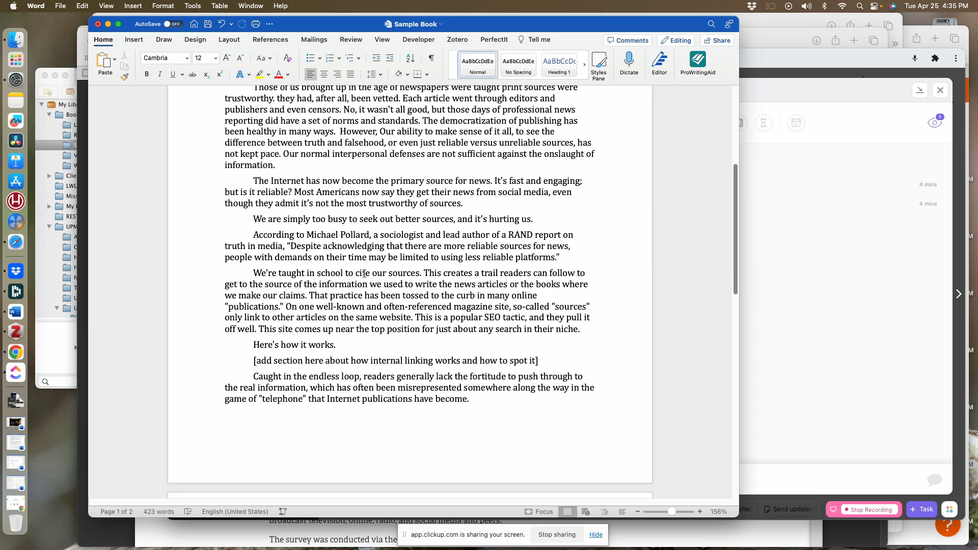
pyautogui.moveTo(355, 274); pyautogui.dragTo(420, 274)
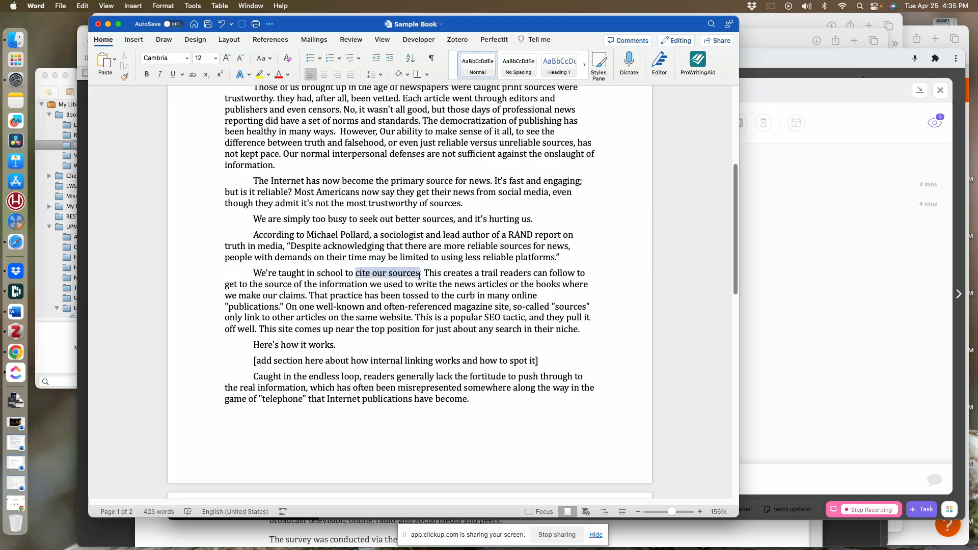
# Insert an endnote after the RAND quotation, located at the end of the document with the 1, 2, 3 number format.
pyautogui.click(559, 256)
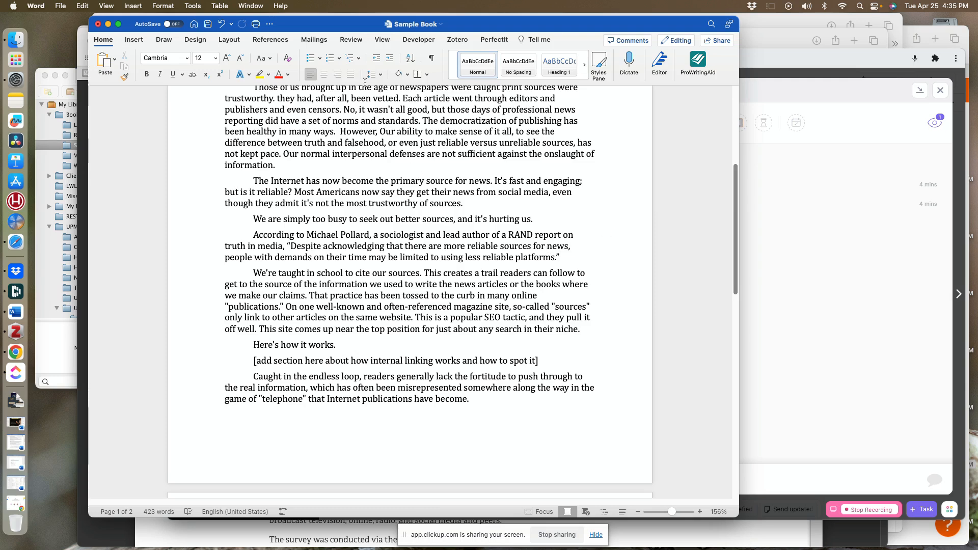
pyautogui.click(131, 6)
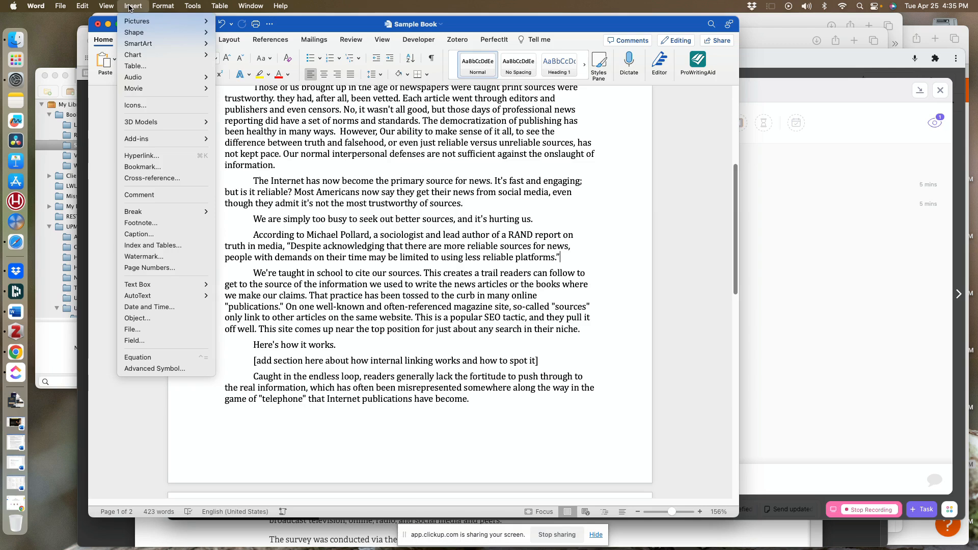
pyautogui.click(409, 192)
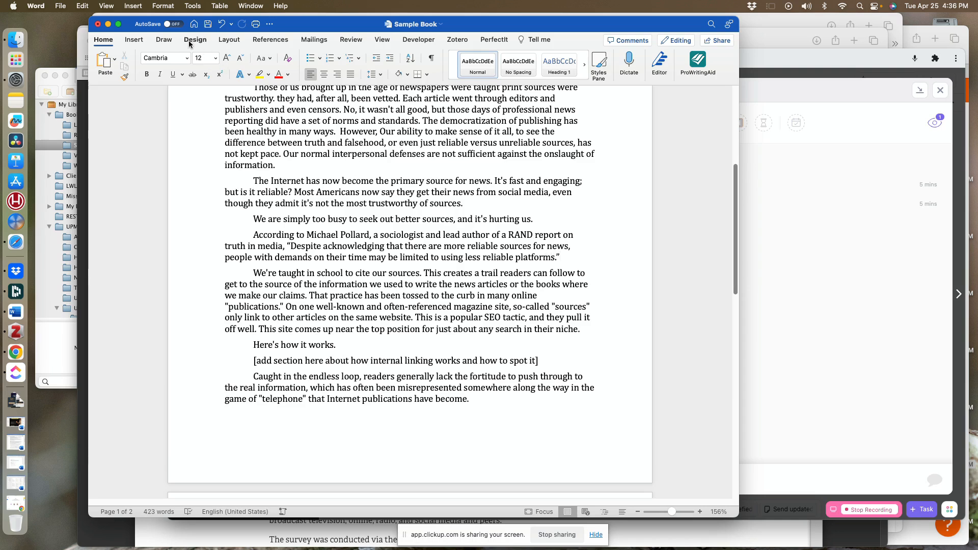
pyautogui.click(132, 6)
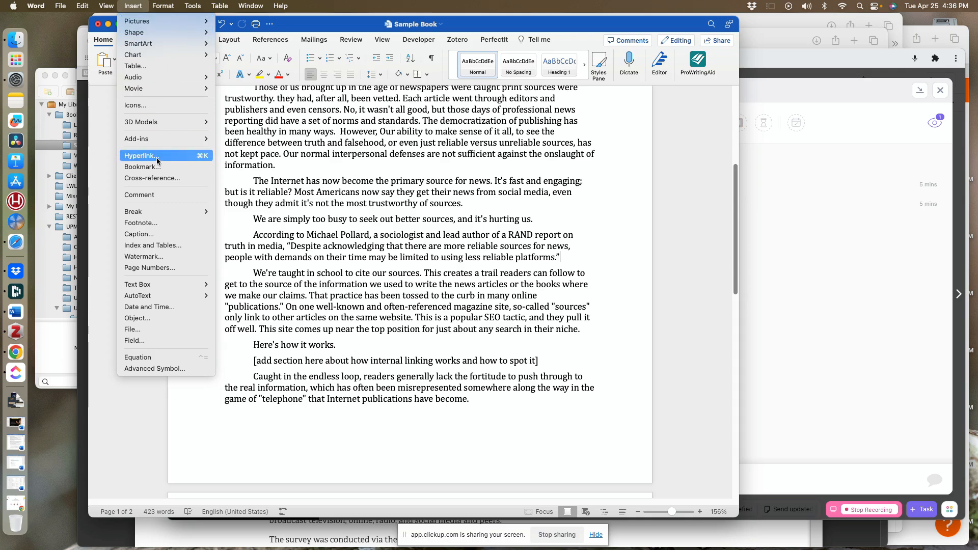
pyautogui.click(144, 226)
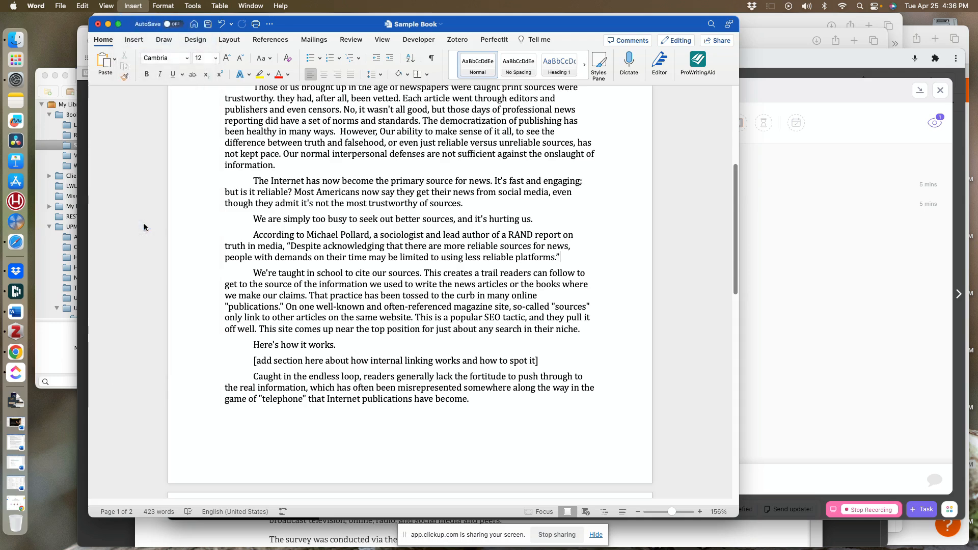
pyautogui.click(446, 130)
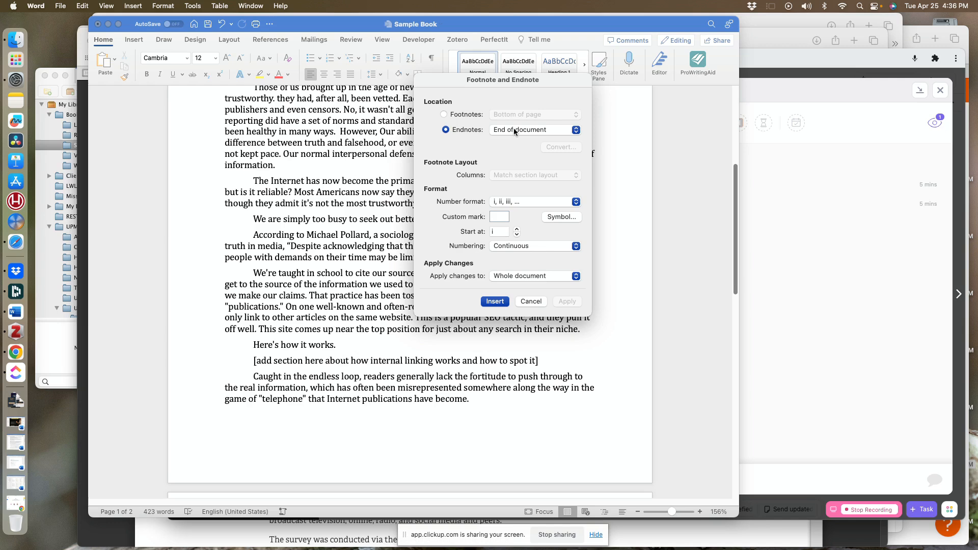
pyautogui.click(509, 202)
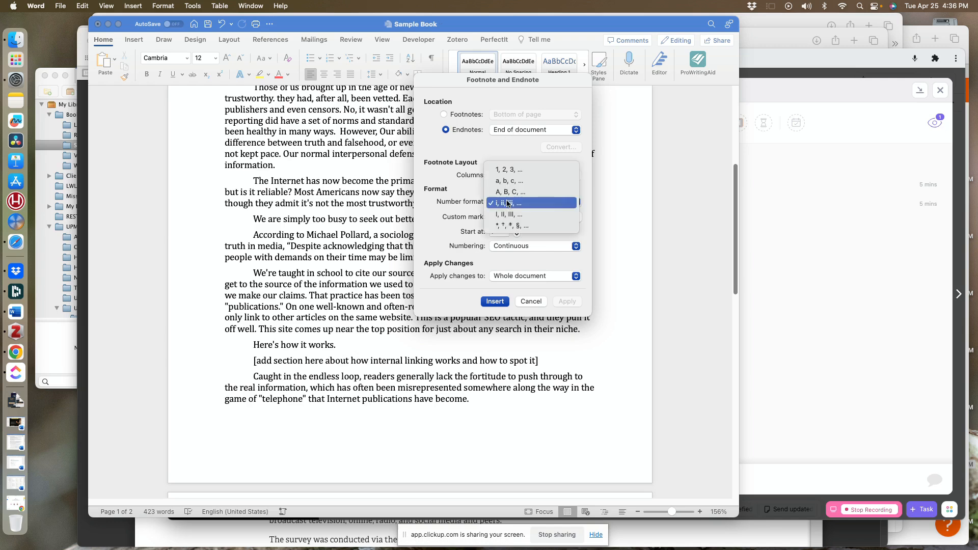
pyautogui.click(504, 170)
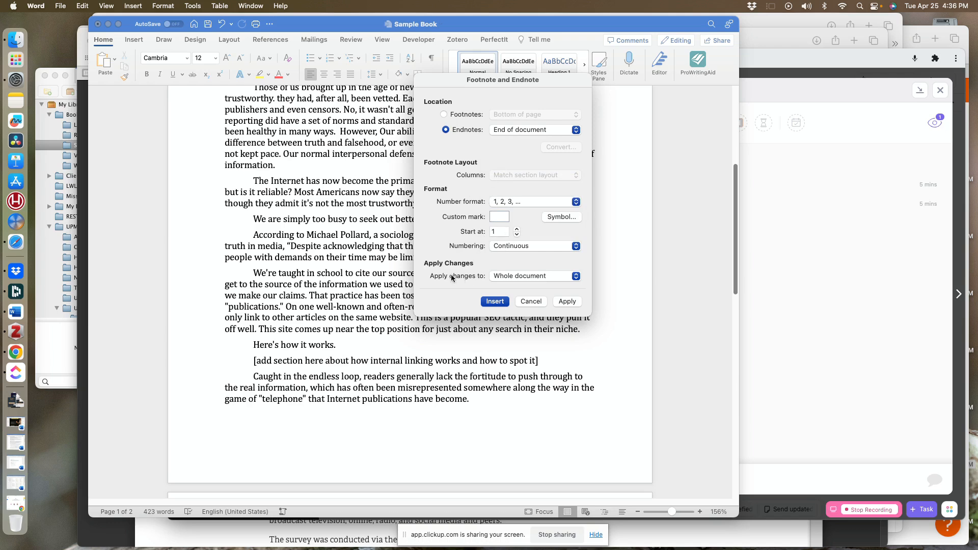
pyautogui.click(494, 302)
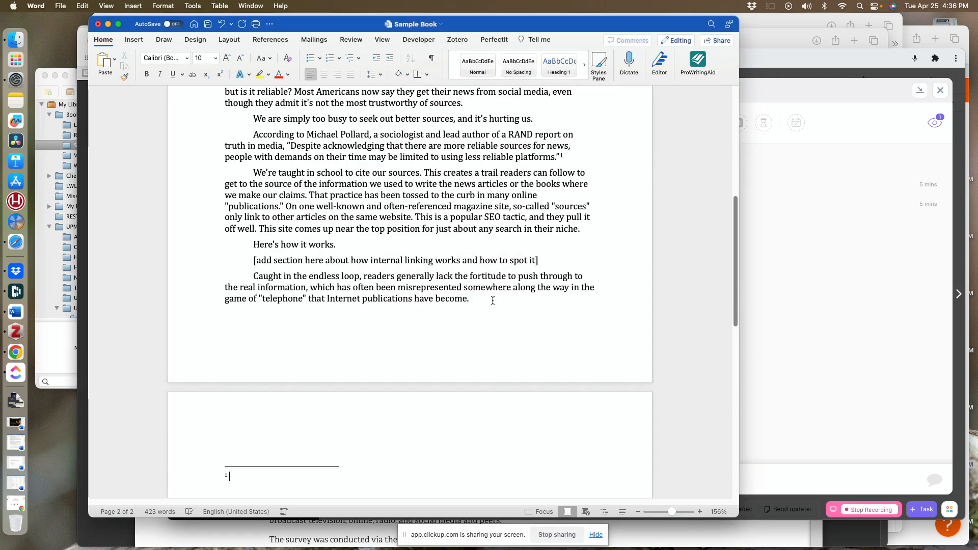
pyautogui.scroll(-4, 492, 301)
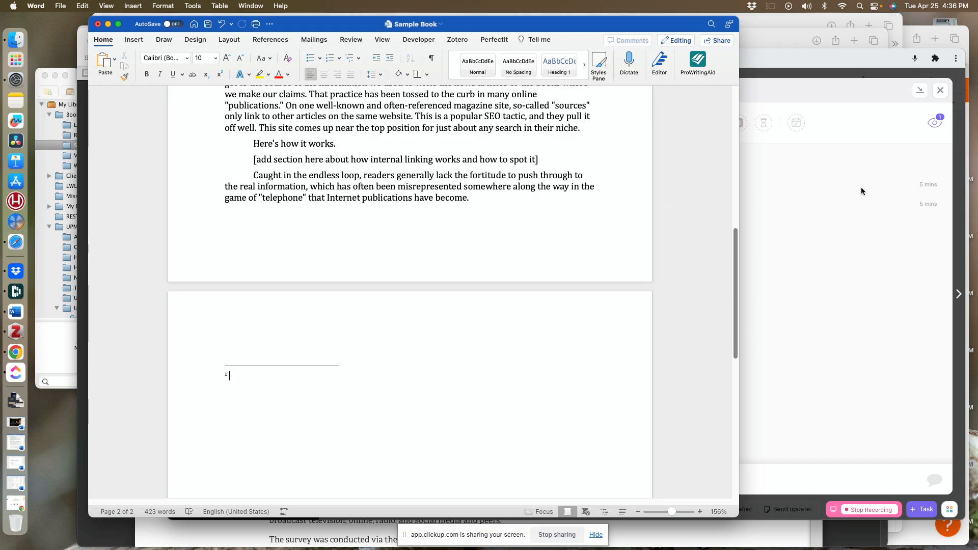
# Switch to the rand.org article in Safari, save it to the Sample Book collection in Zotero, and bring up Zotero.
pyautogui.click(774, 36)
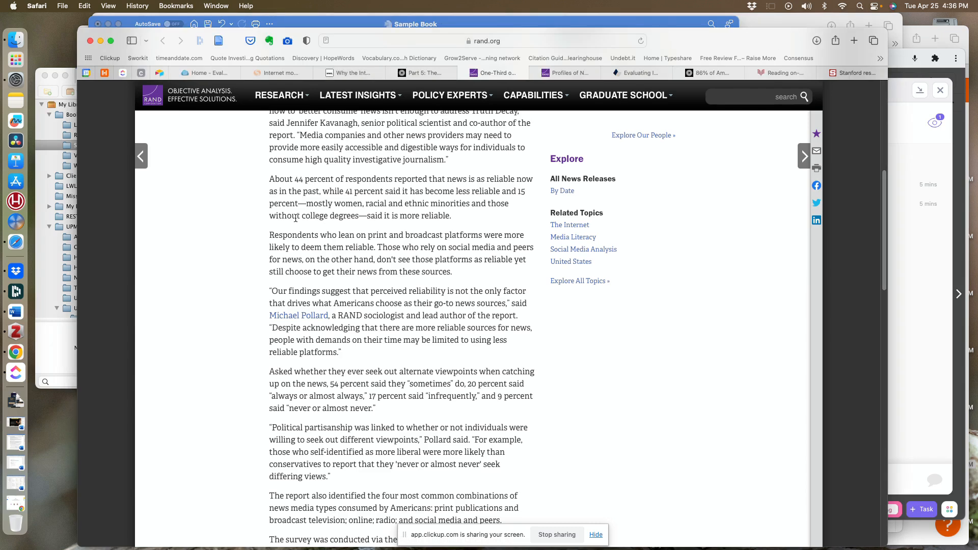
pyautogui.moveTo(271, 290); pyautogui.dragTo(214, 287)
pyautogui.click(218, 45)
pyautogui.click(60, 80)
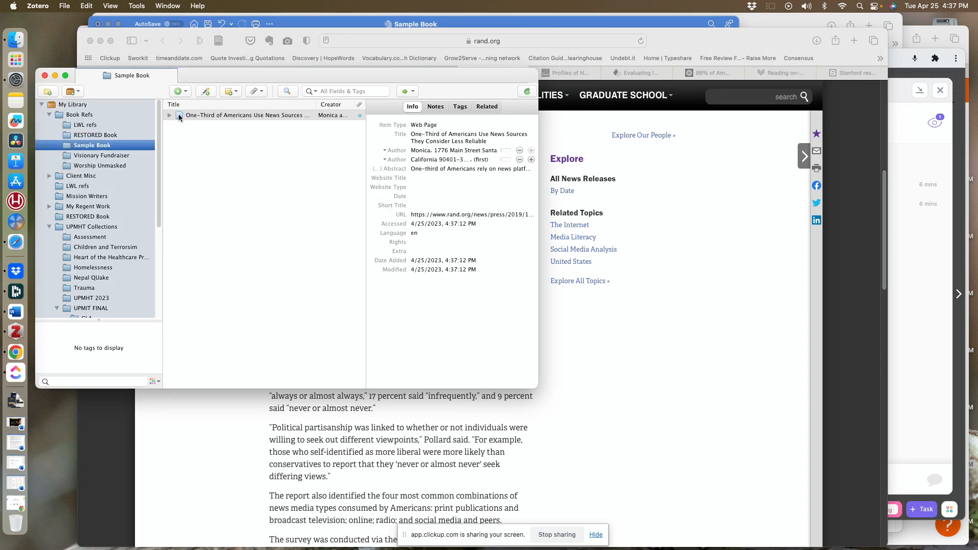
# Copy the RAND web page's citation to the clipboard as a note in Chicago Manual of Style 17th edition (full note).
pyautogui.rightClick(179, 115)
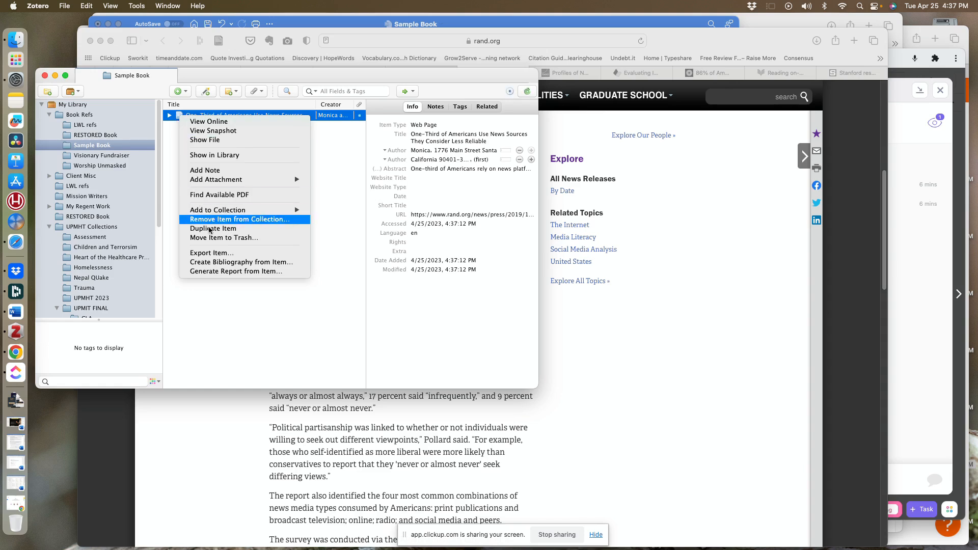
pyautogui.click(244, 262)
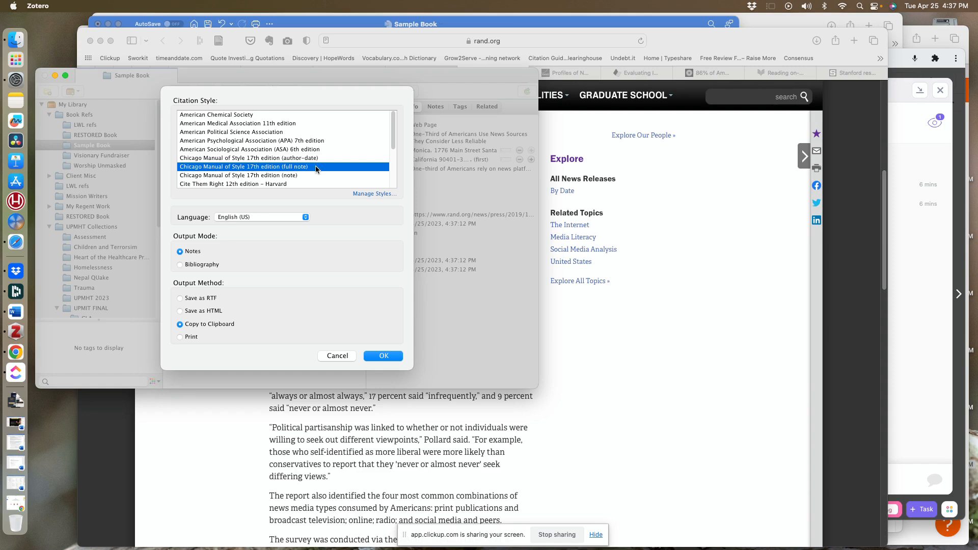
pyautogui.click(183, 265)
pyautogui.click(180, 251)
pyautogui.click(271, 178)
pyautogui.click(270, 168)
pyautogui.click(389, 354)
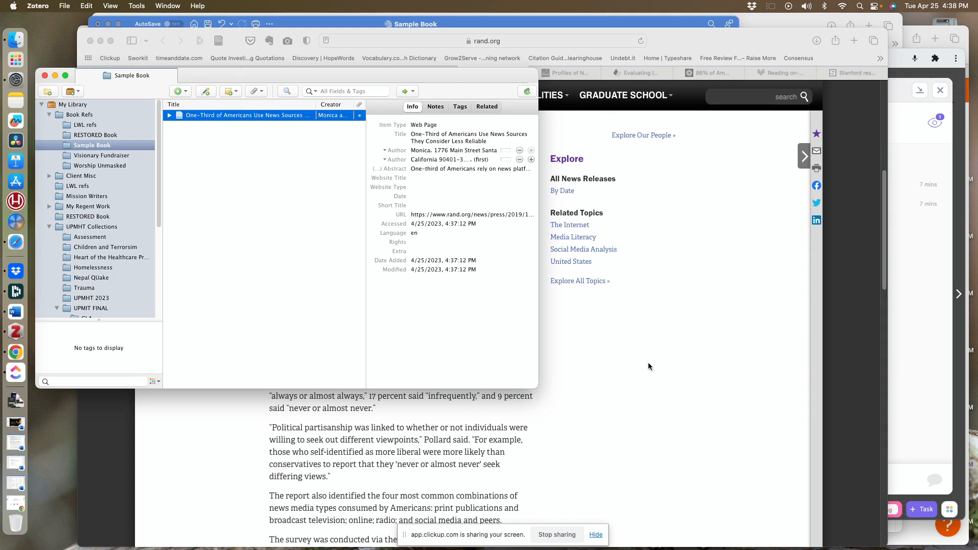
# Switch to Word, paste the copied citation into endnote 1 with matching formatting, and return to its reference mark in the text.
pyautogui.click(517, 21)
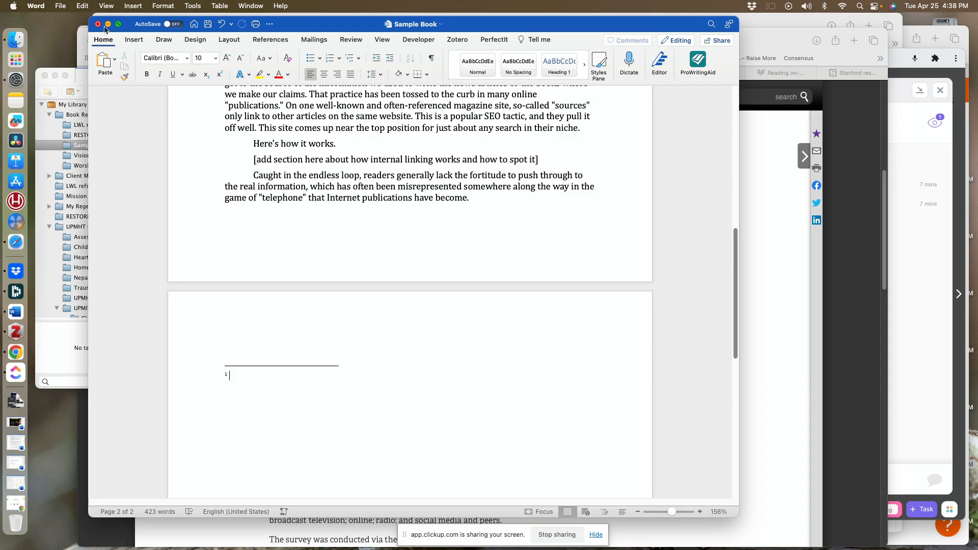
pyautogui.click(84, 8)
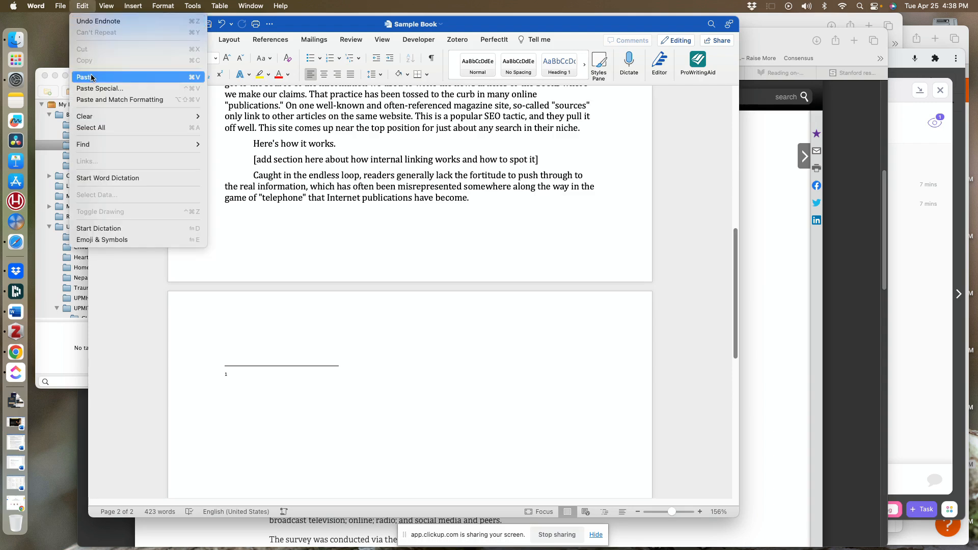
pyautogui.click(114, 100)
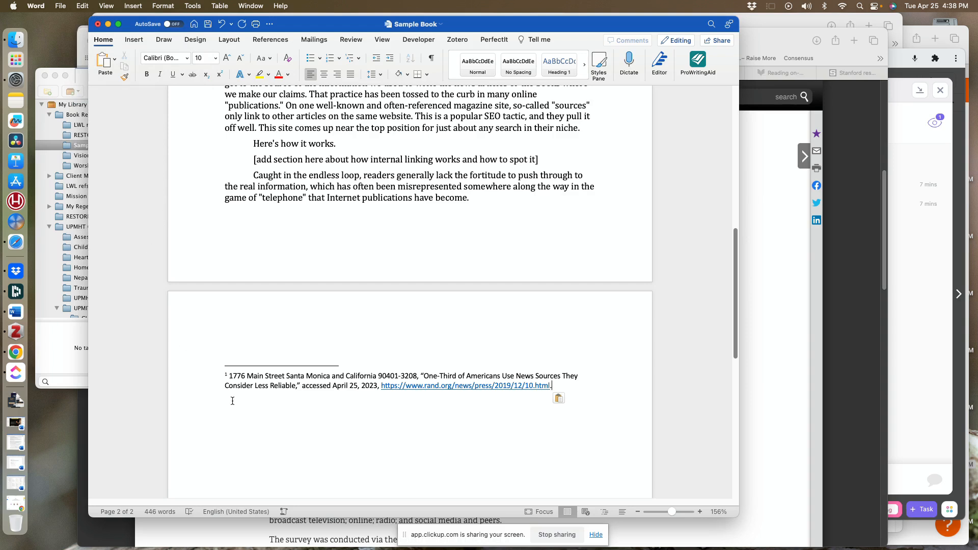
pyautogui.doubleClick(226, 374)
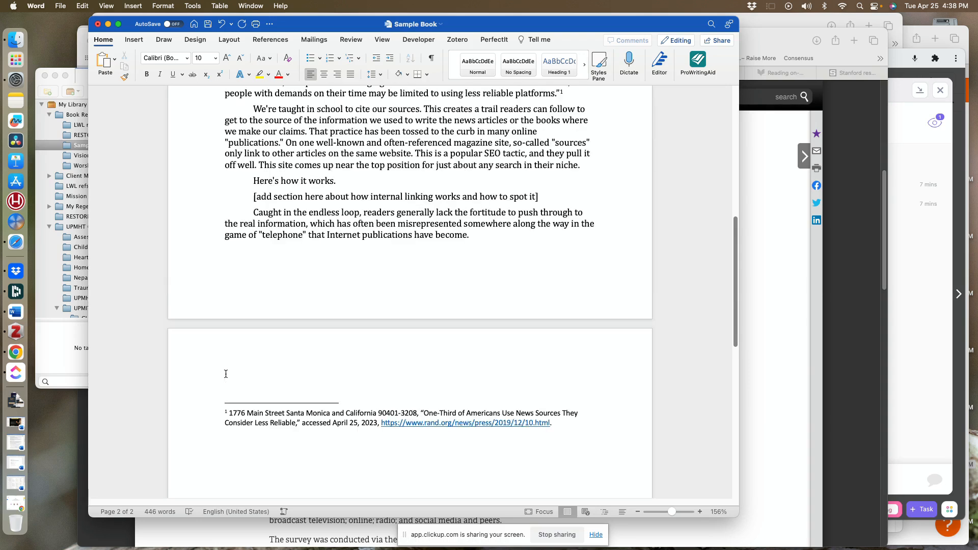
pyautogui.scroll(5, 380, 295)
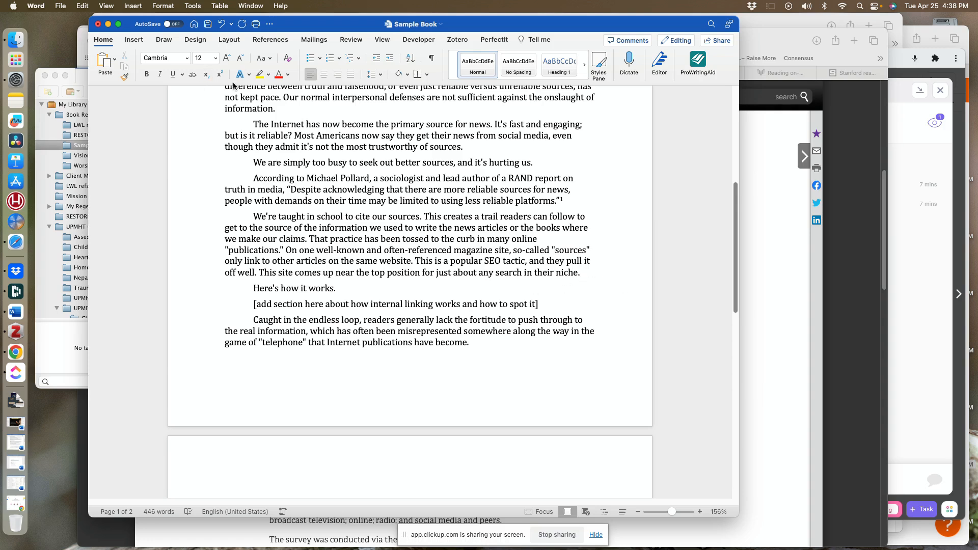
# Insert an end-of-document endnote with the 1, 2, 3 number format after the sentence ending "any search in their niche.".
pyautogui.click(132, 7)
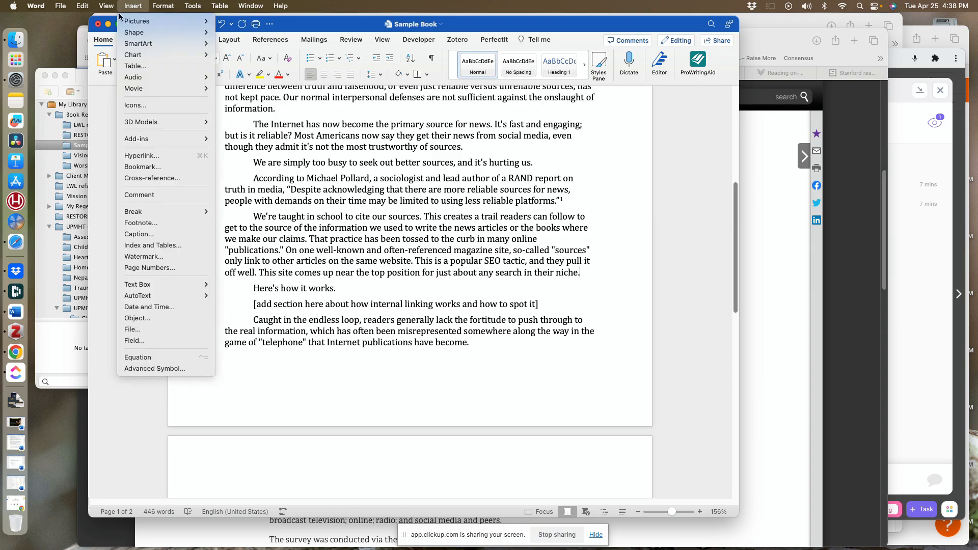
pyautogui.click(150, 224)
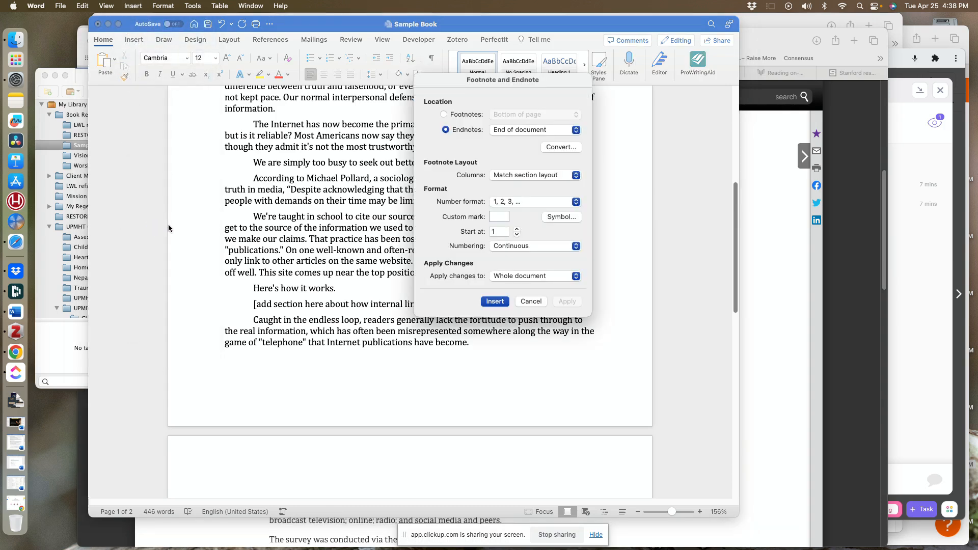
pyautogui.click(495, 301)
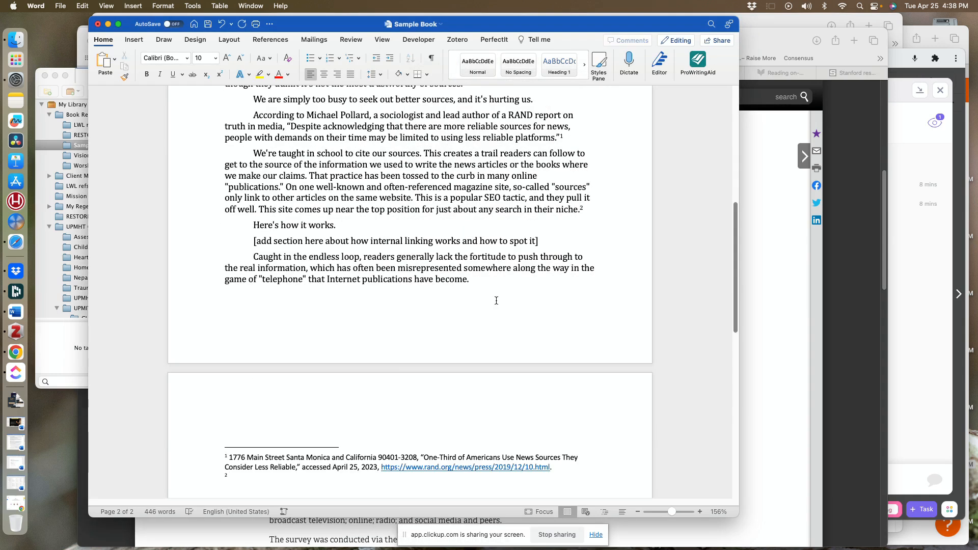
pyautogui.scroll(-3, 237, 455)
pyautogui.scroll(-1, 237, 455)
# Switch to the Pew Research Center article in Safari, save it to the Sample Book collection, and bring up that collection in Zotero.
pyautogui.click(767, 368)
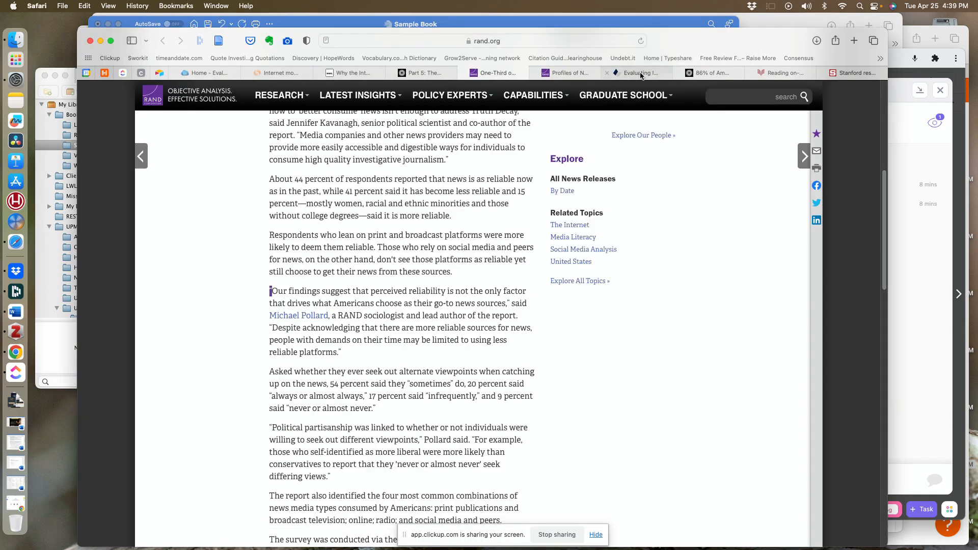
pyautogui.click(701, 75)
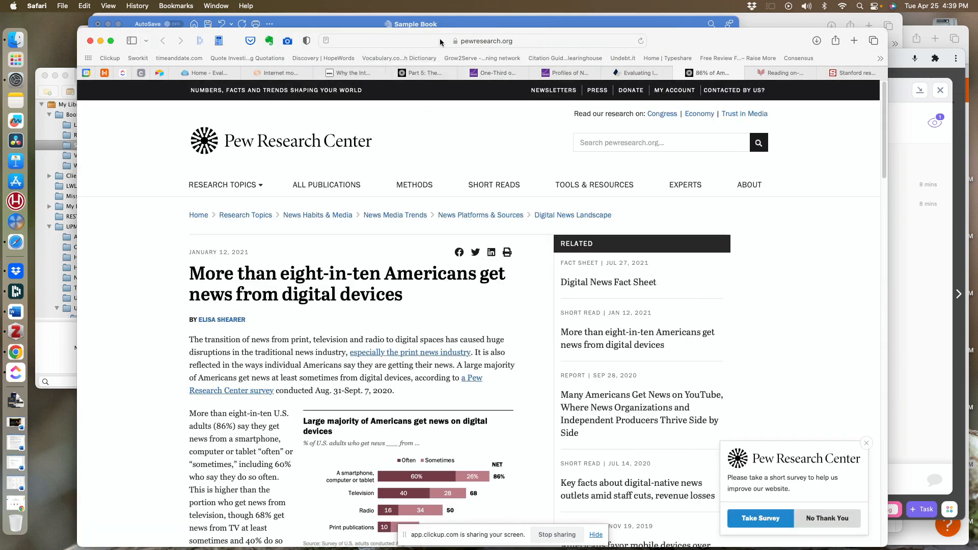
pyautogui.click(220, 41)
pyautogui.click(66, 146)
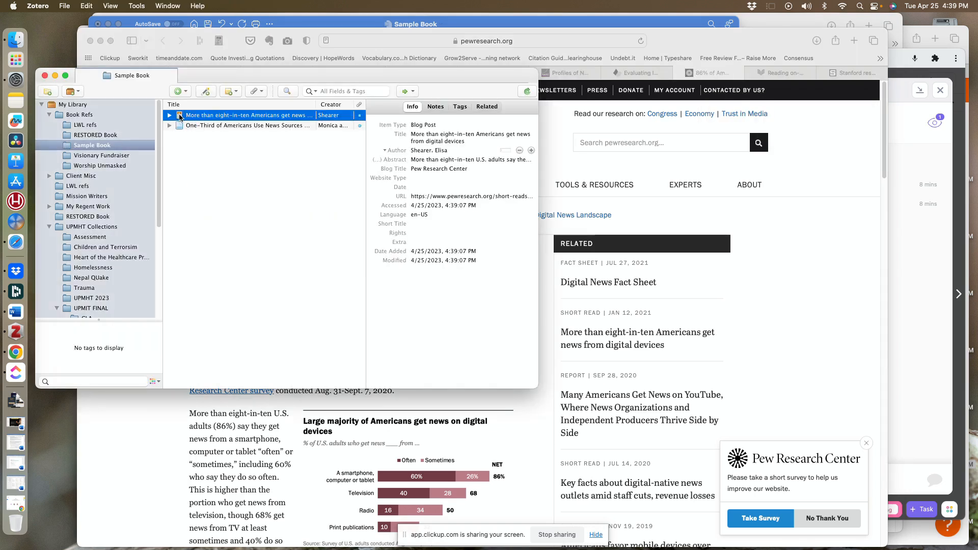
# Copy the Pew Research Center item's citation to the clipboard as a note in Chicago Manual of Style 17th edition (full note).
pyautogui.rightClick(179, 116)
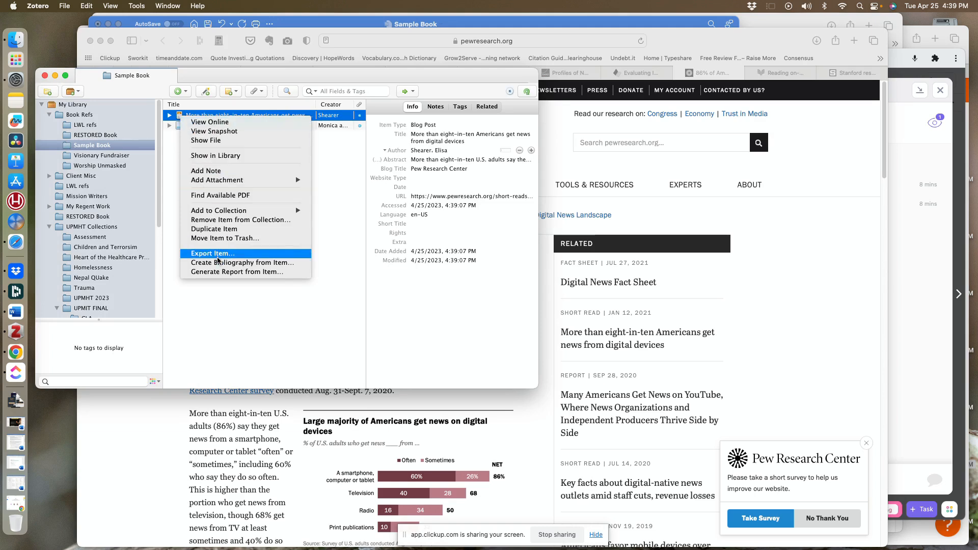
pyautogui.click(225, 263)
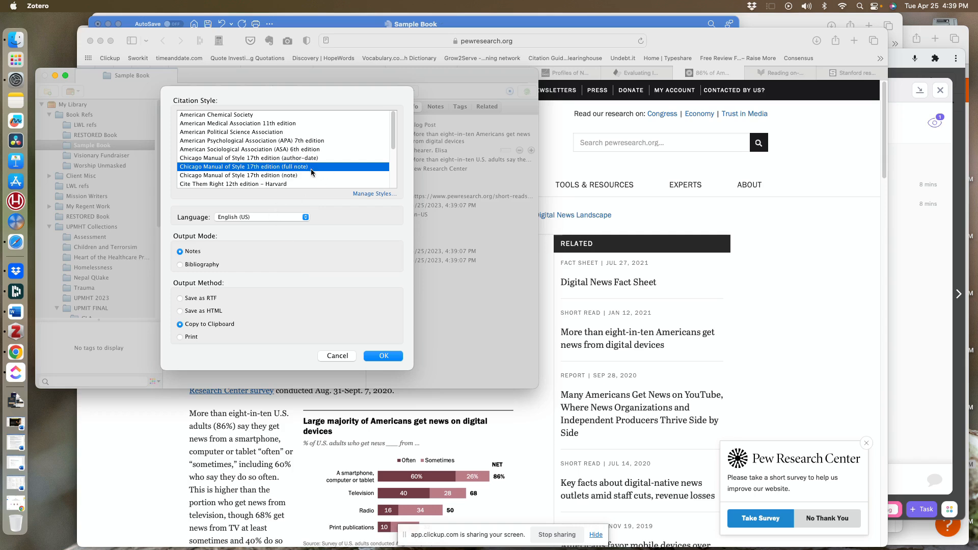
pyautogui.click(392, 356)
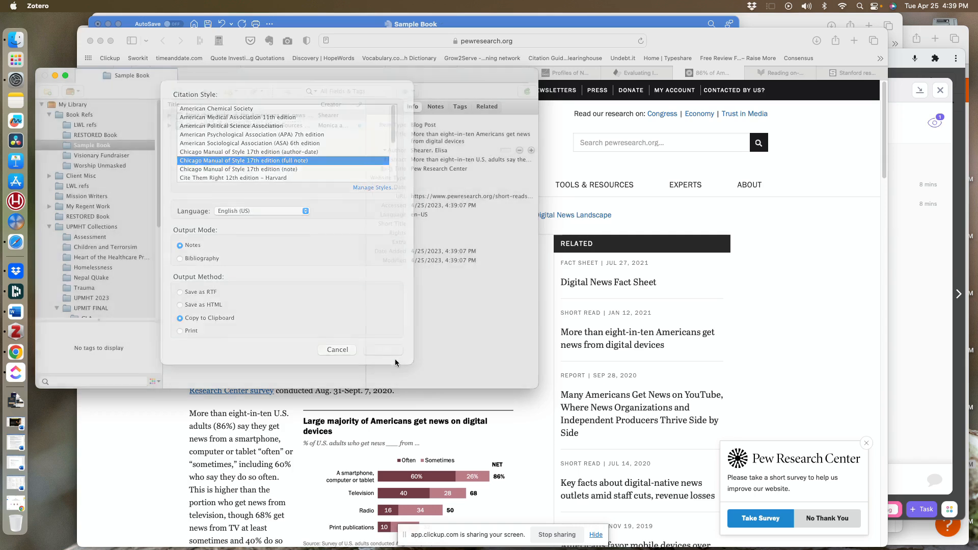
# Switch to Word and paste the copied Pew Research Center citation into endnote 2 with matching formatting.
pyautogui.click(527, 23)
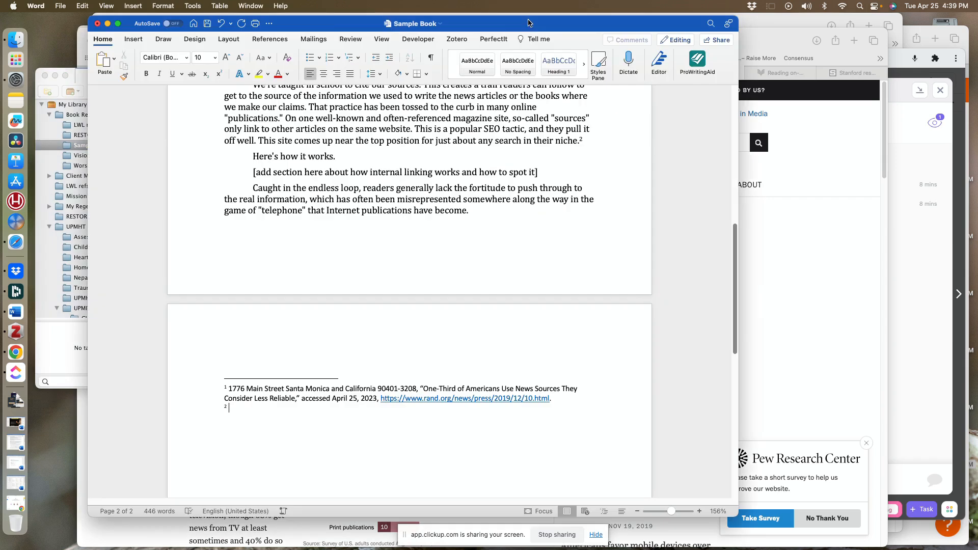
pyautogui.click(80, 7)
pyautogui.click(90, 98)
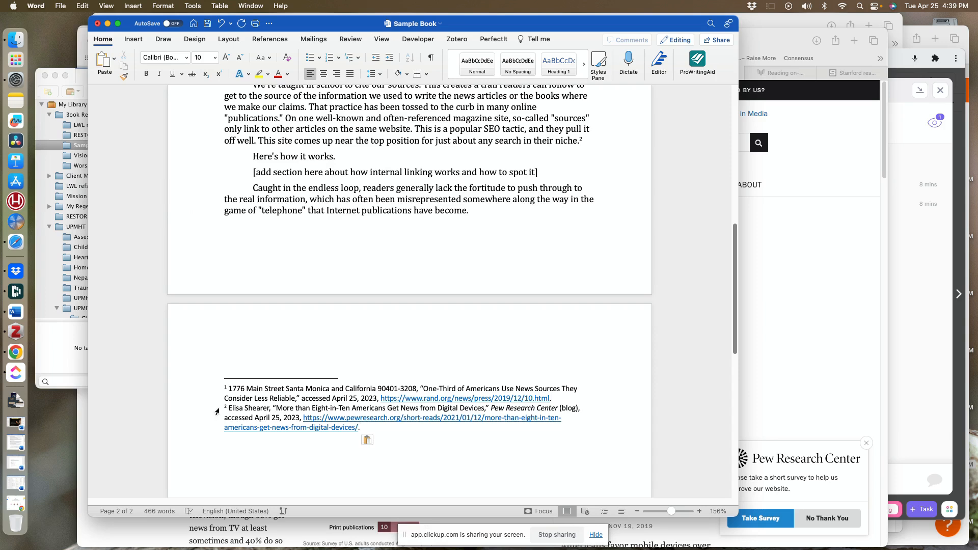
# Preview endnote 2 at its reference mark, and replace the period ending its citation with a semicolon and a space.
pyautogui.scroll(4, 412, 239)
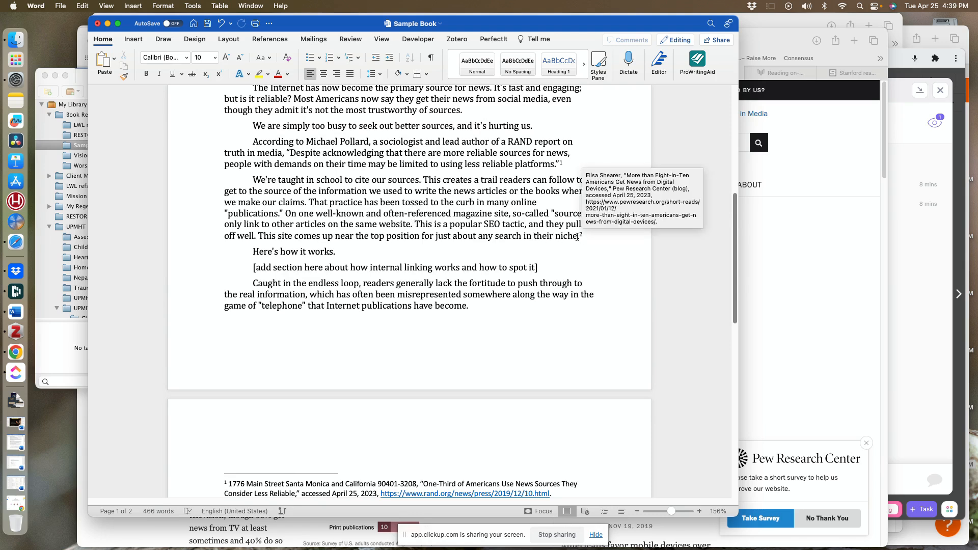
pyautogui.moveTo(581, 237)
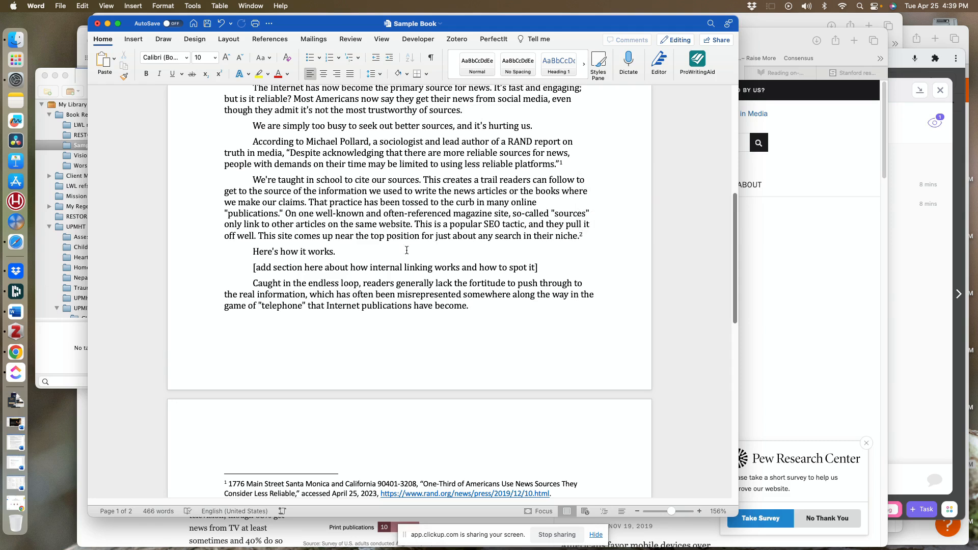
pyautogui.scroll(-5, 387, 265)
pyautogui.press('super+z')
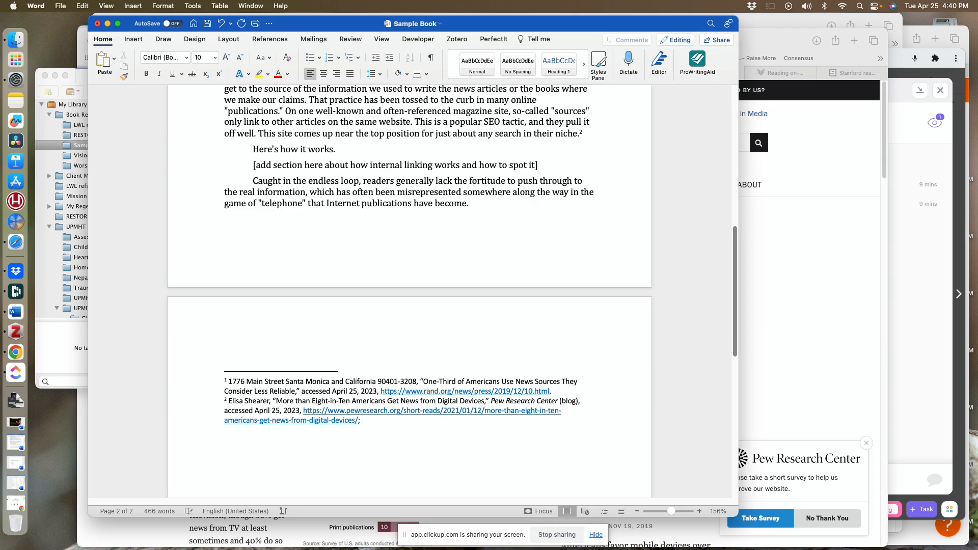
# Switch to the natlib.govt.nz article on reading on-screen in Safari, save it to the Sample Book collection, and bring up Zotero.
pyautogui.click(759, 336)
pyautogui.click(784, 73)
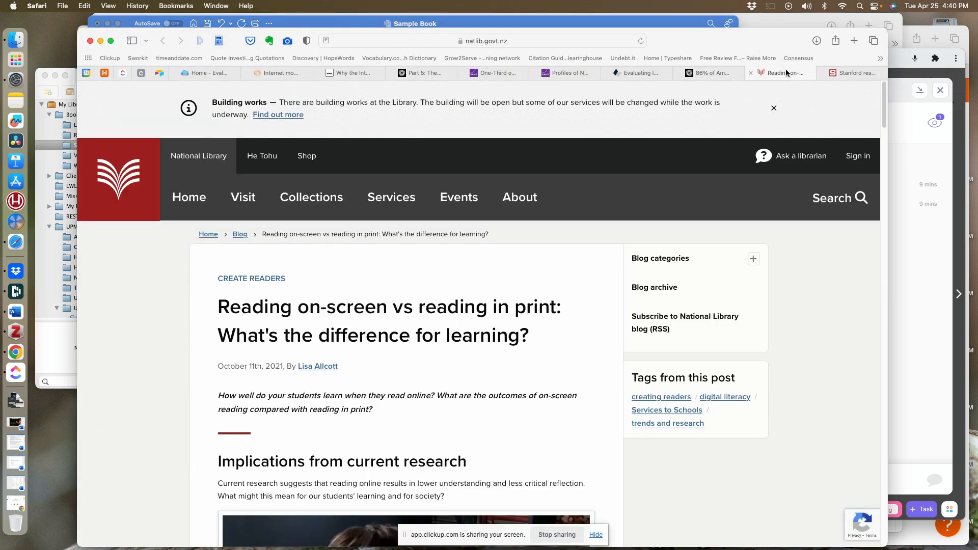
pyautogui.click(218, 41)
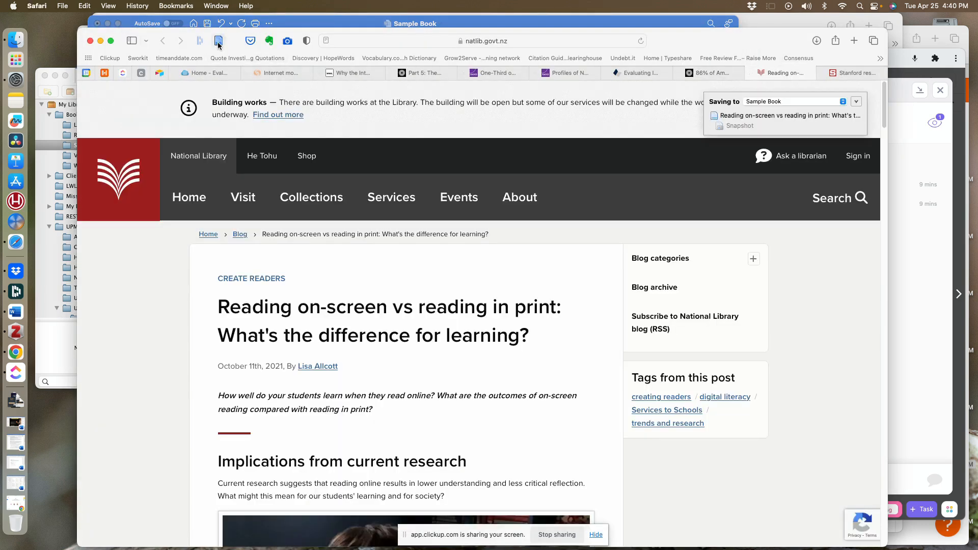
pyautogui.click(69, 148)
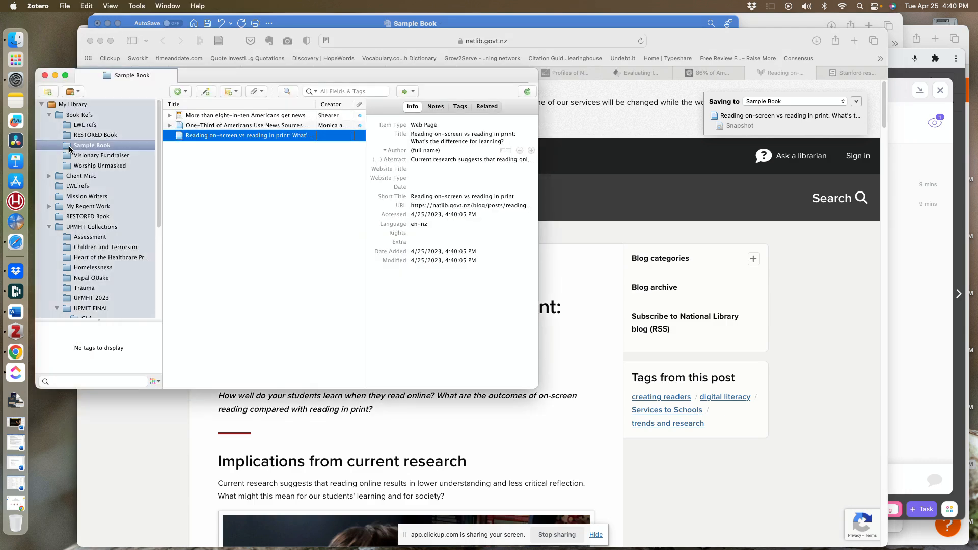
# Copy the "Reading on-screen vs reading in print" web page's citation as a Chicago Manual of Style 17th edition (full note) note.
pyautogui.rightClick(180, 131)
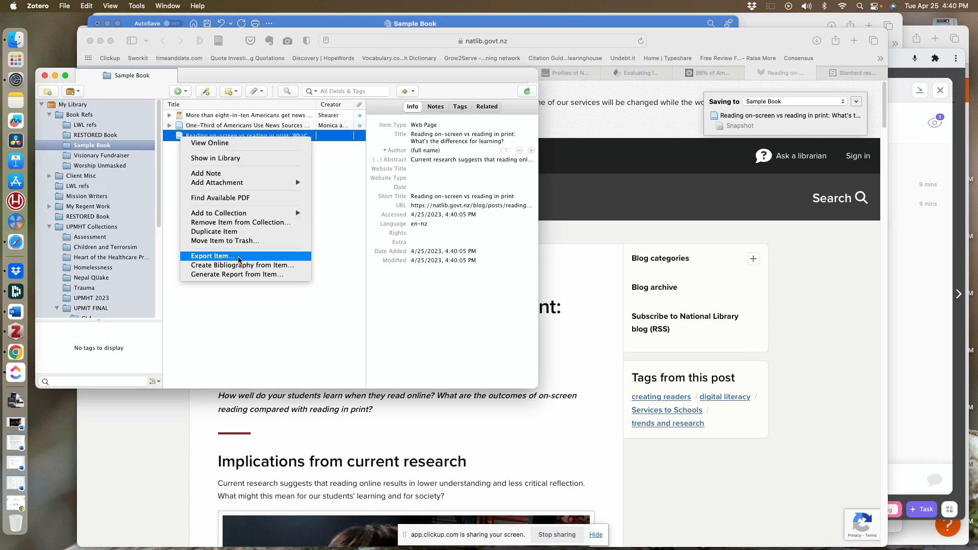
pyautogui.click(235, 265)
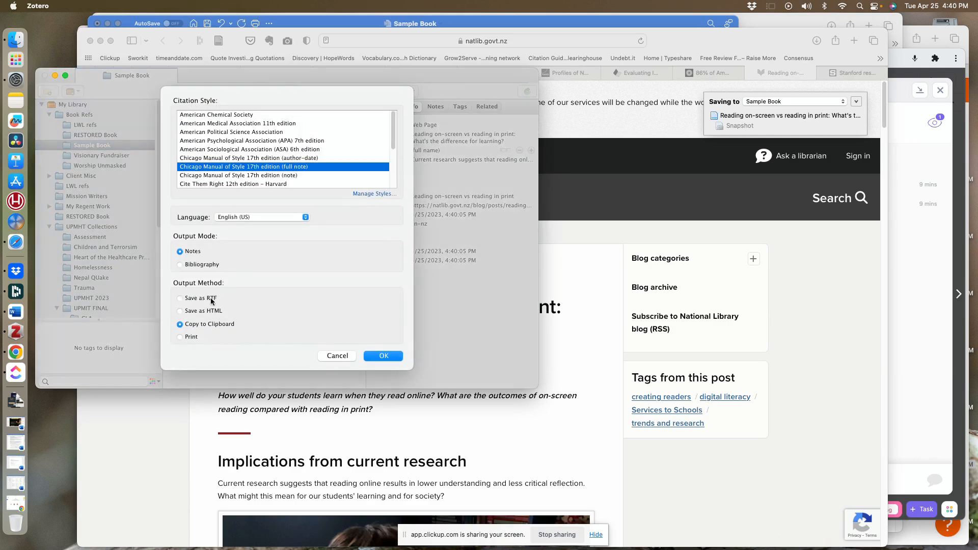
pyautogui.click(379, 355)
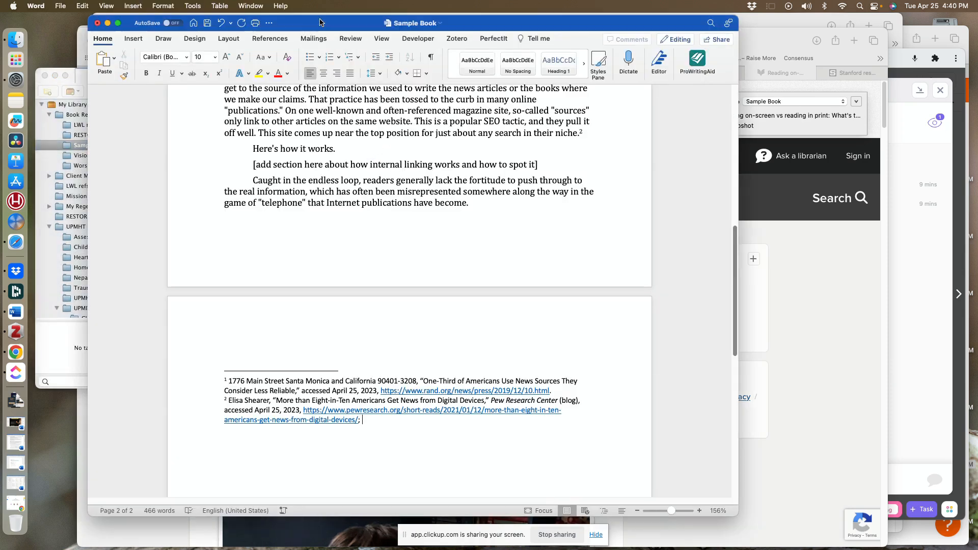
# Switch to Word and paste the natlib.govt.nz citation after the semicolon in endnote 2 with matching formatting.
pyautogui.click(320, 23)
pyautogui.click(83, 6)
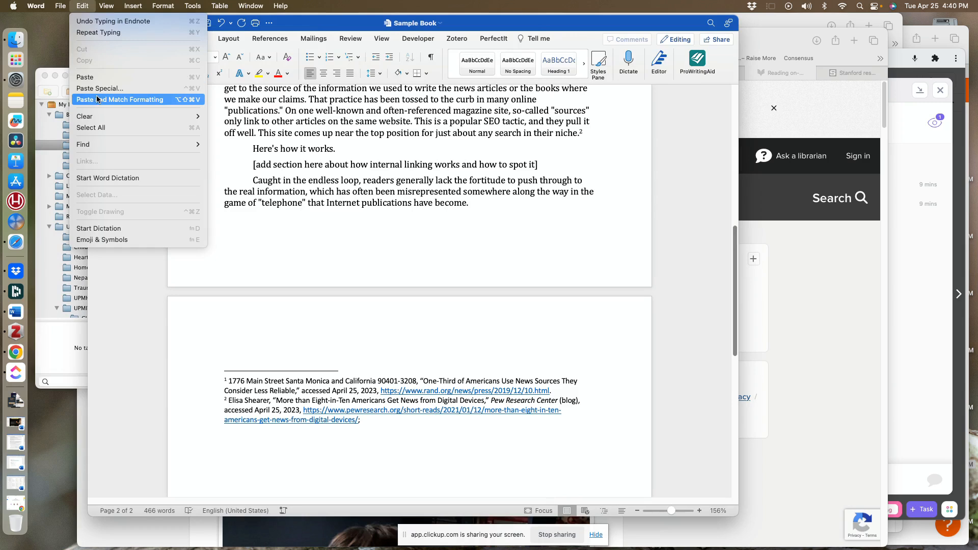
pyautogui.click(98, 99)
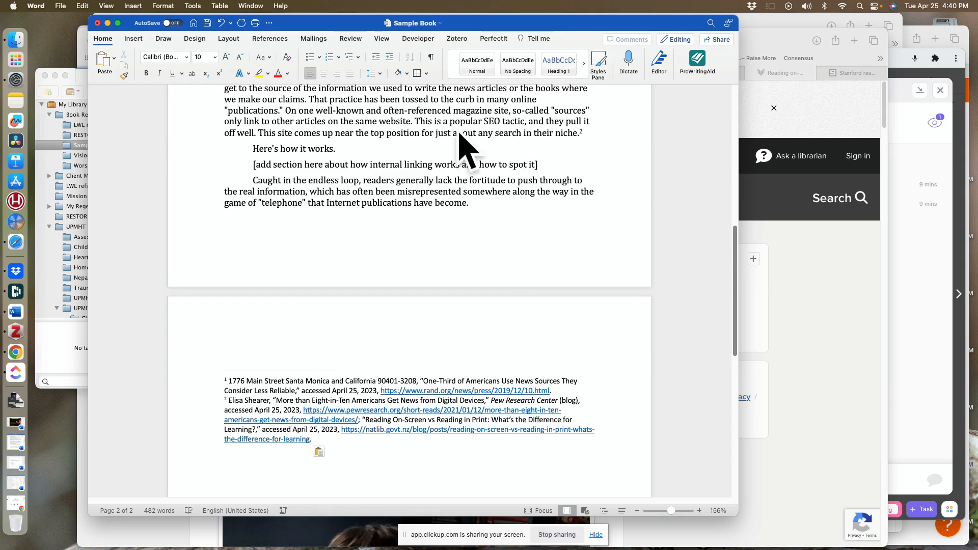
# Highlight the two sentences before reference mark 2 and examine how the marks in the chapter correspond to the endnotes.
pyautogui.doubleClick(424, 122)
pyautogui.moveTo(433, 122); pyautogui.dragTo(573, 137)
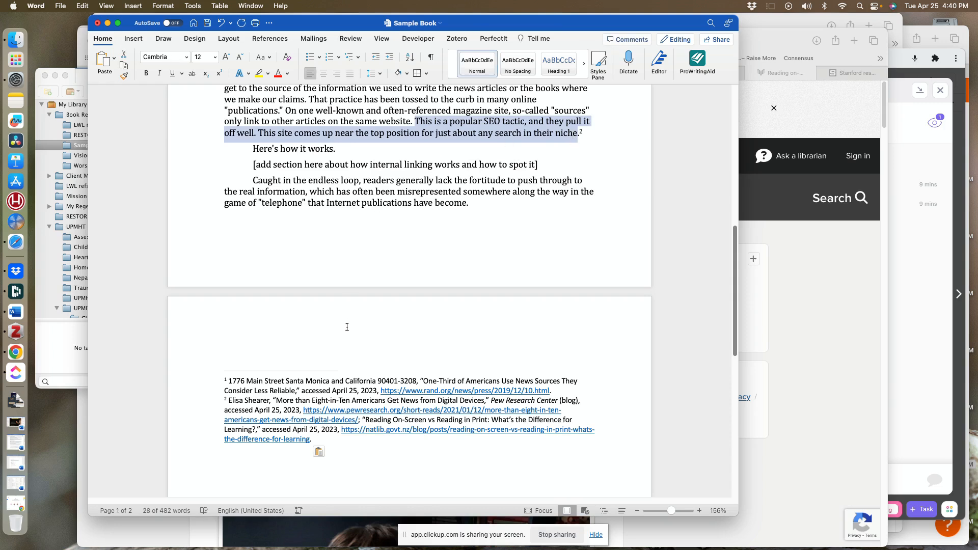
pyautogui.scroll(-3, 292, 320)
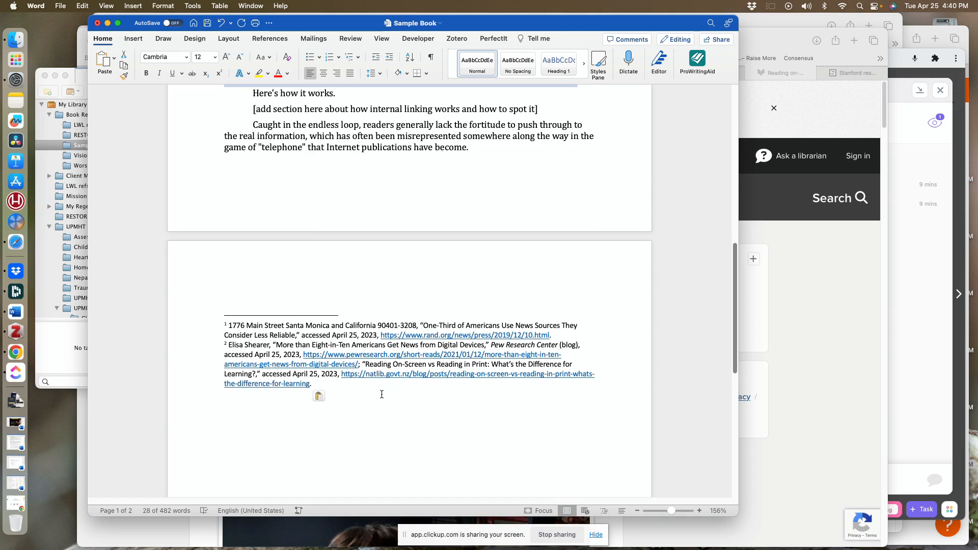
pyautogui.scroll(6, 381, 394)
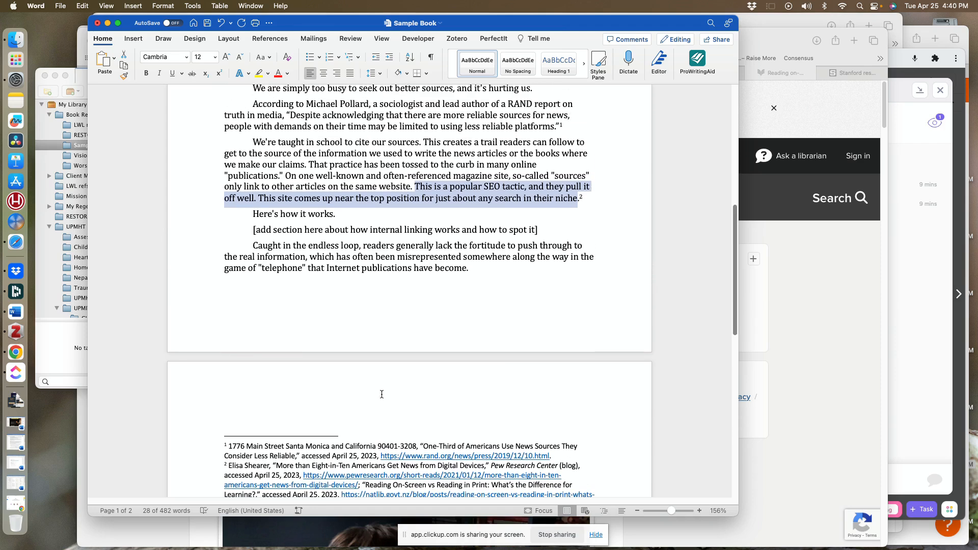
pyautogui.scroll(15, 381, 394)
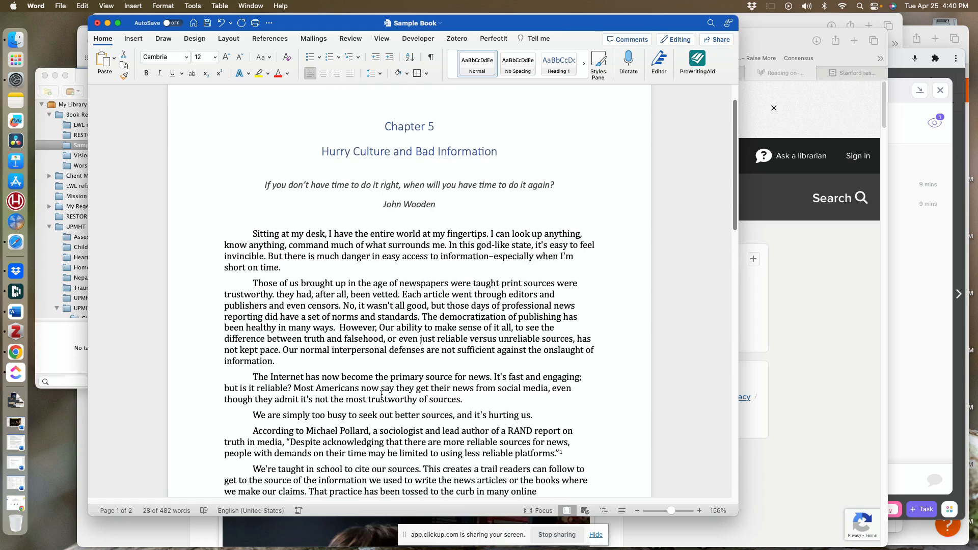
pyautogui.scroll(-4, 381, 394)
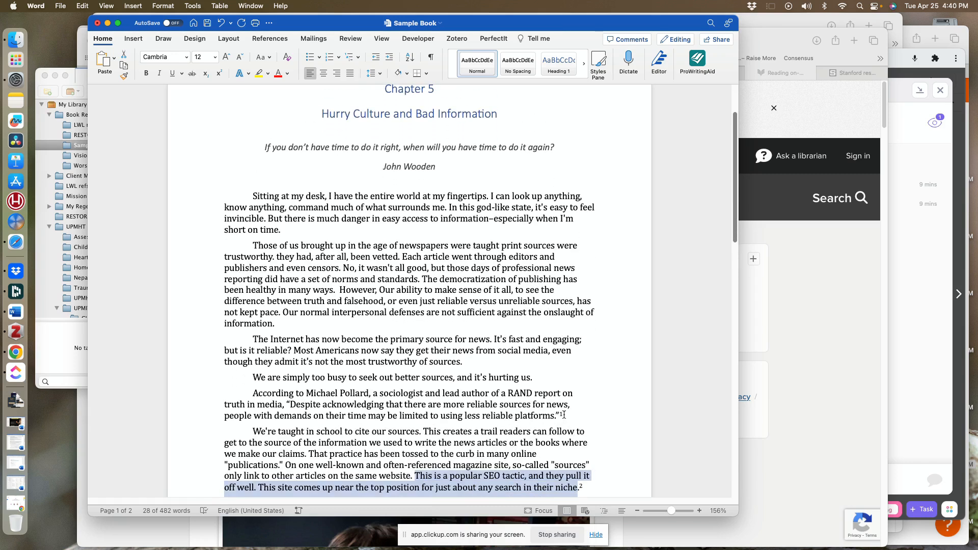
pyautogui.scroll(-15, 351, 370)
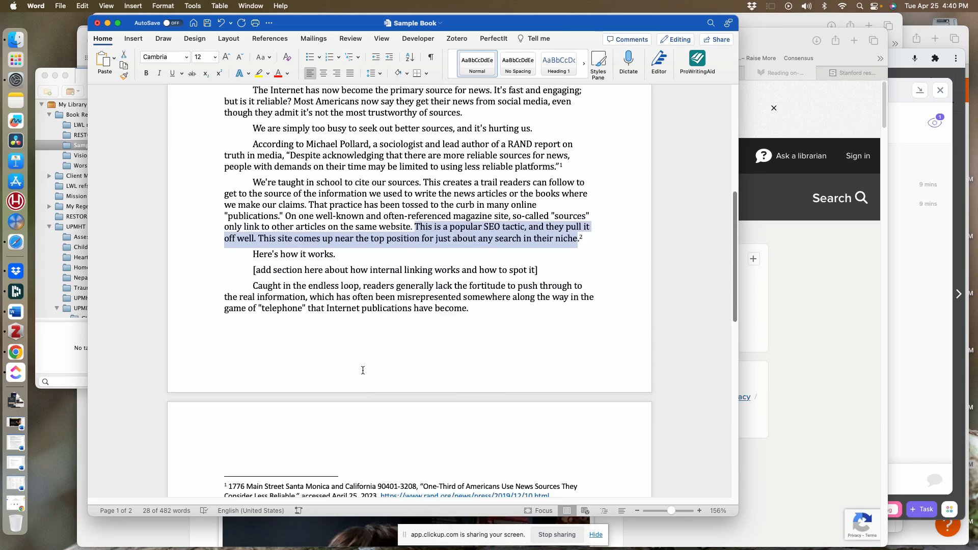
pyautogui.scroll(-6, 352, 370)
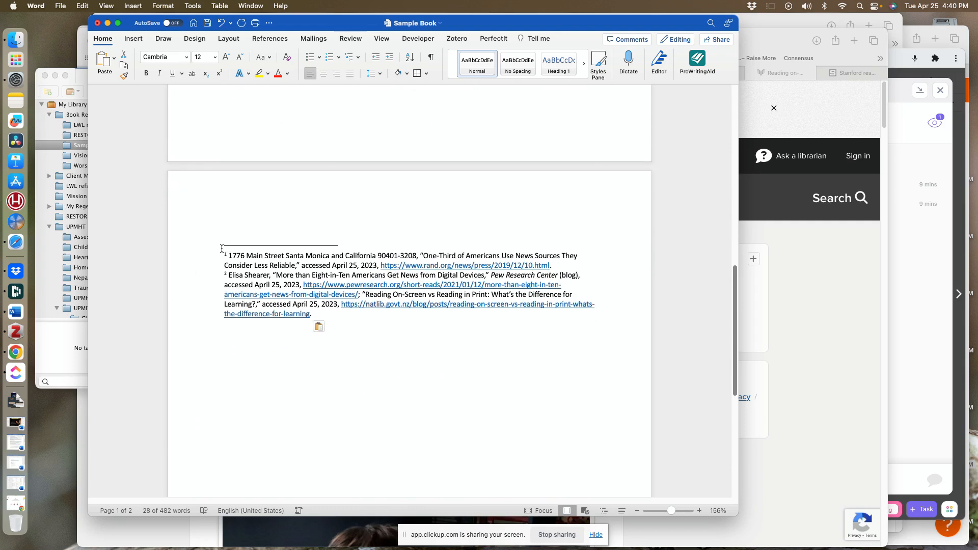
pyautogui.scroll(-1, 352, 339)
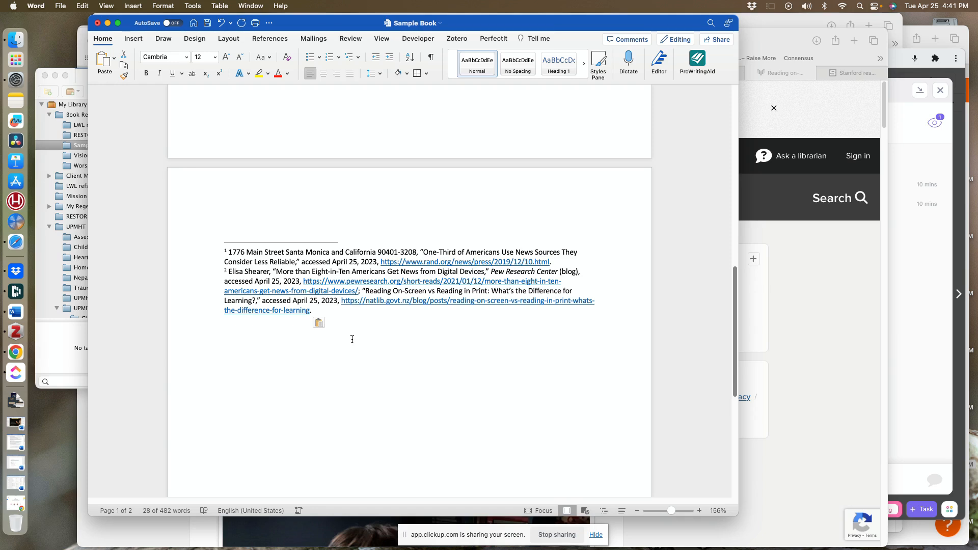
pyautogui.scroll(10, 342, 322)
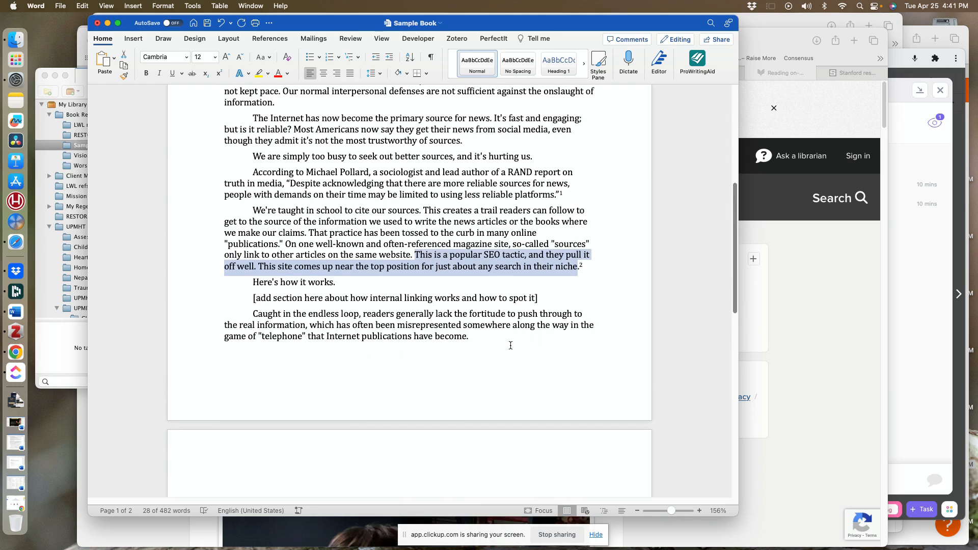
pyautogui.scroll(-1, 511, 346)
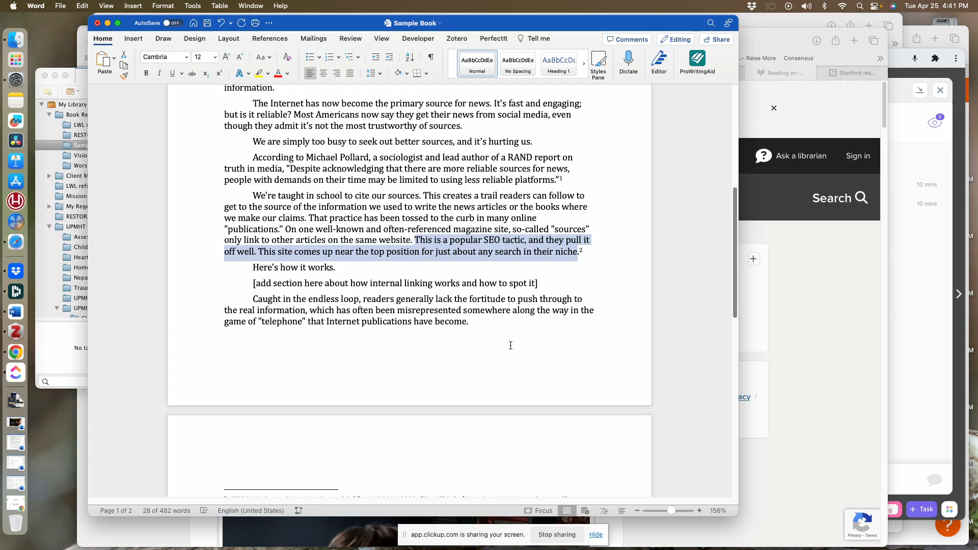
# Place the cursor on the empty line below the last paragraph, and switch to the natlib.govt.nz article in Safari.
pyautogui.click(486, 335)
pyautogui.scroll(2, 491, 340)
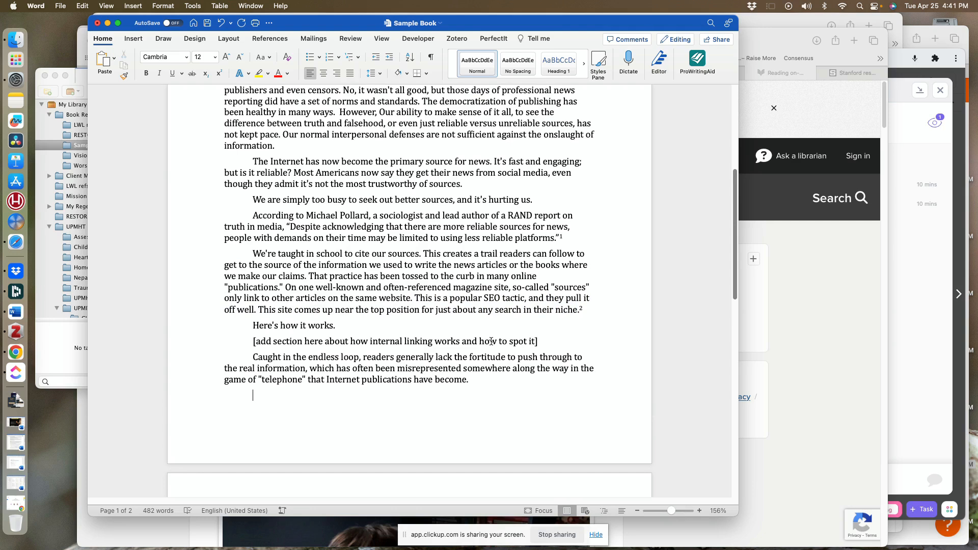
pyautogui.scroll(-3, 490, 341)
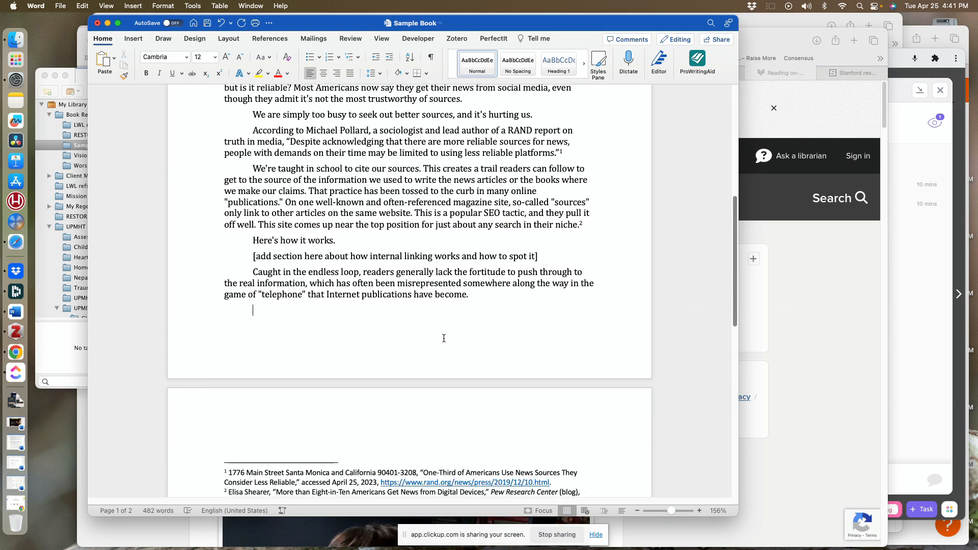
pyautogui.scroll(-1, 444, 338)
pyautogui.click(829, 302)
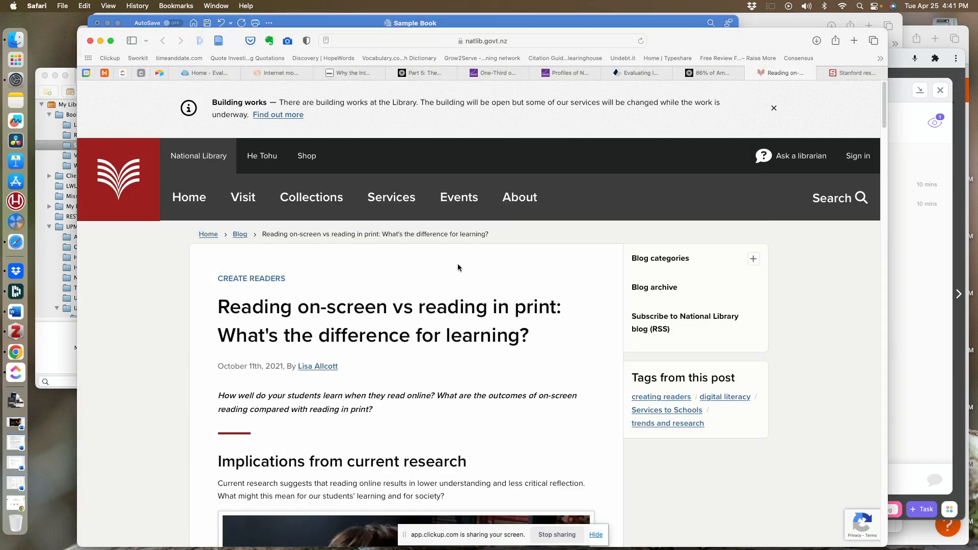
# Open Amazon in a new browser tab and bring up the book results for "talking to strangers".
pyautogui.click(848, 73)
pyautogui.click(854, 40)
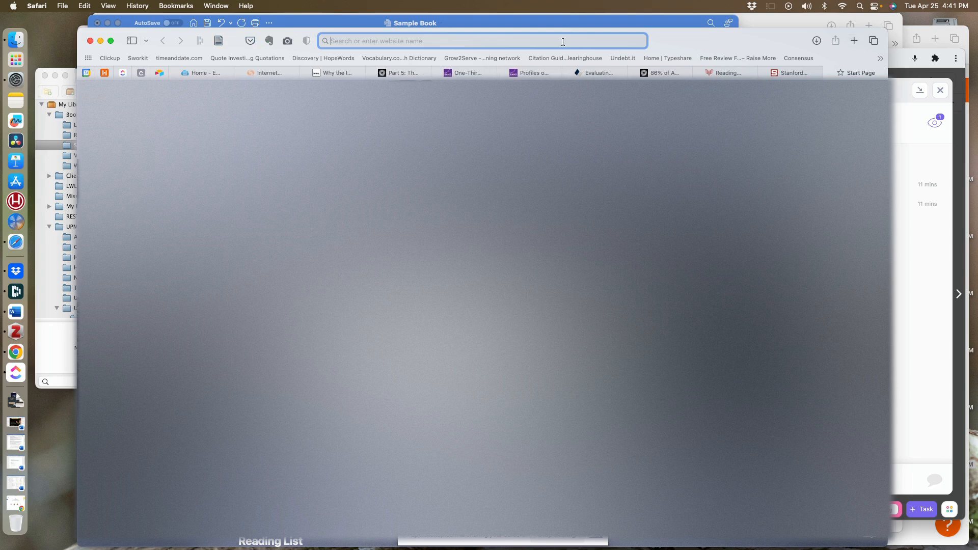
pyautogui.write('amazon.com')
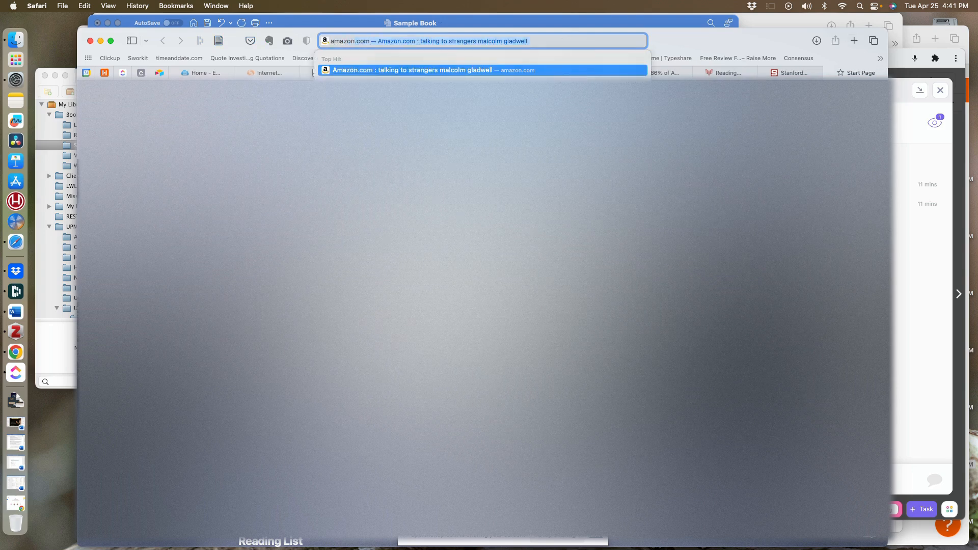
pyautogui.press('Return')
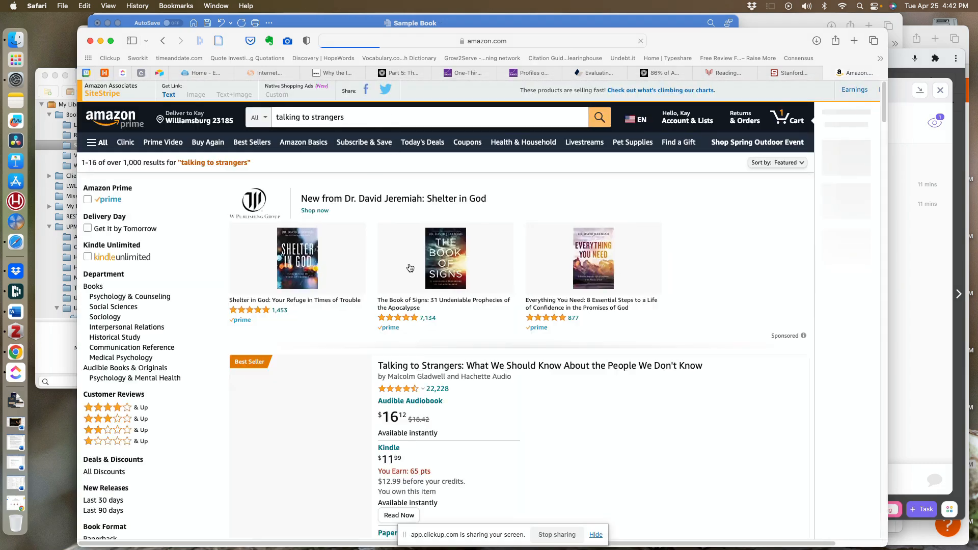
# Open the paperback listing of Malcolm Gladwell's Talking to Strangers and save it to the Sample Book collection in Zotero.
pyautogui.scroll(-5, 410, 267)
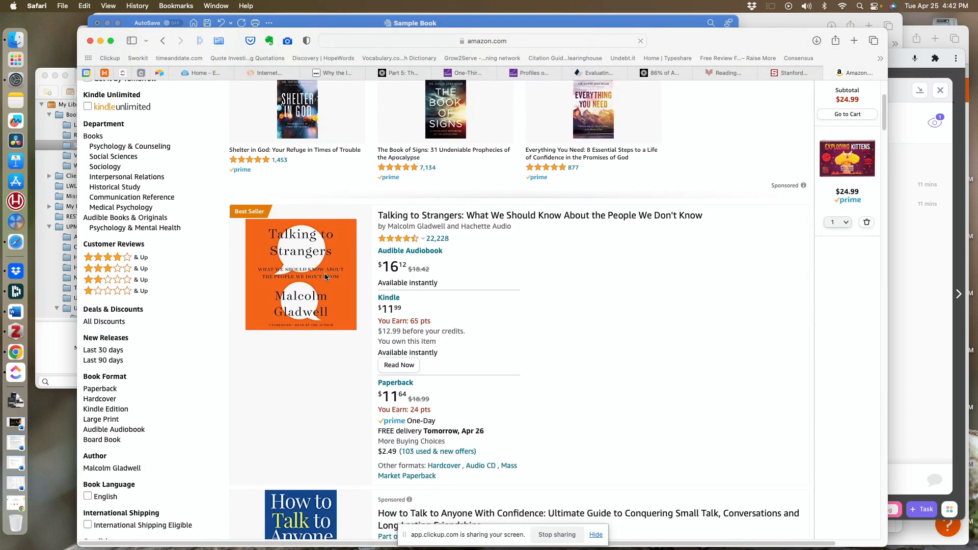
pyautogui.scroll(-1, 475, 351)
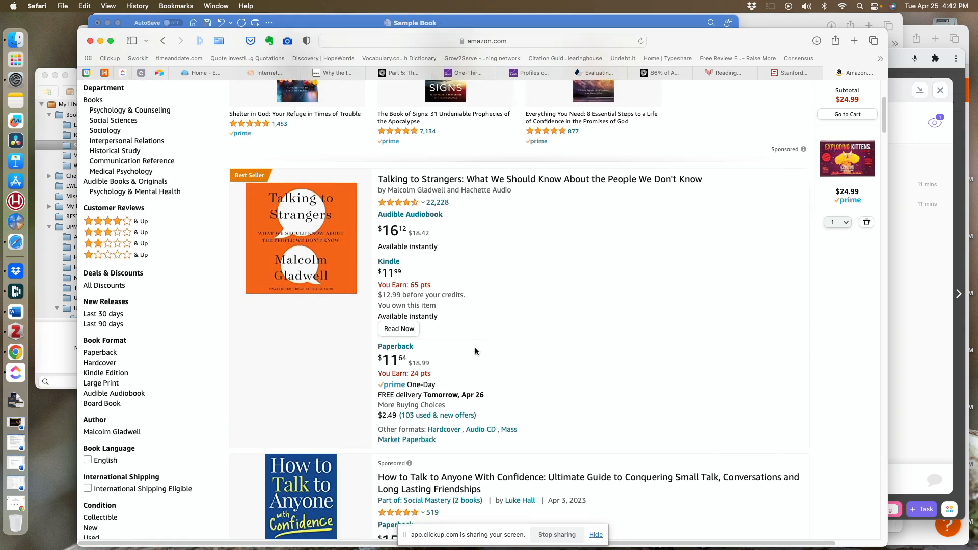
pyautogui.scroll(-2, 475, 352)
pyautogui.click(398, 299)
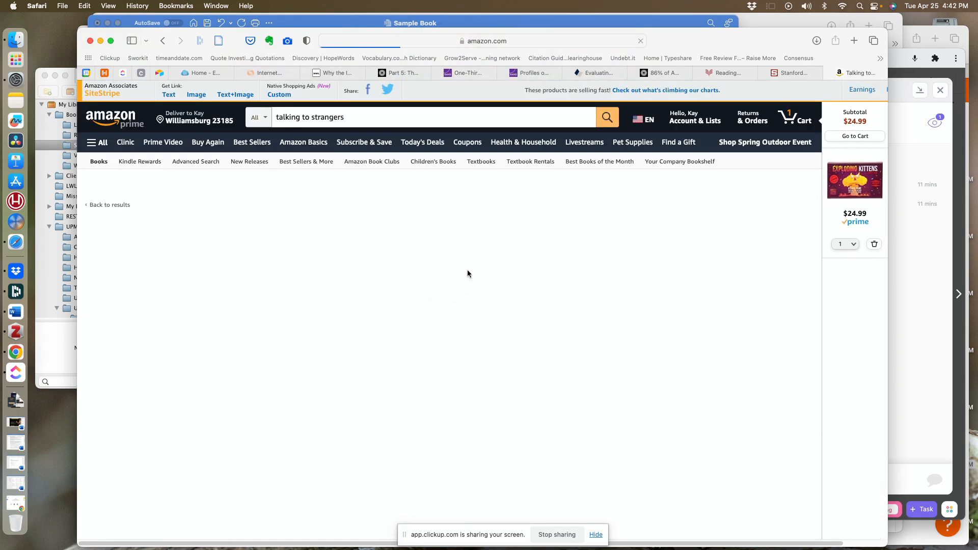
pyautogui.scroll(-1, 467, 271)
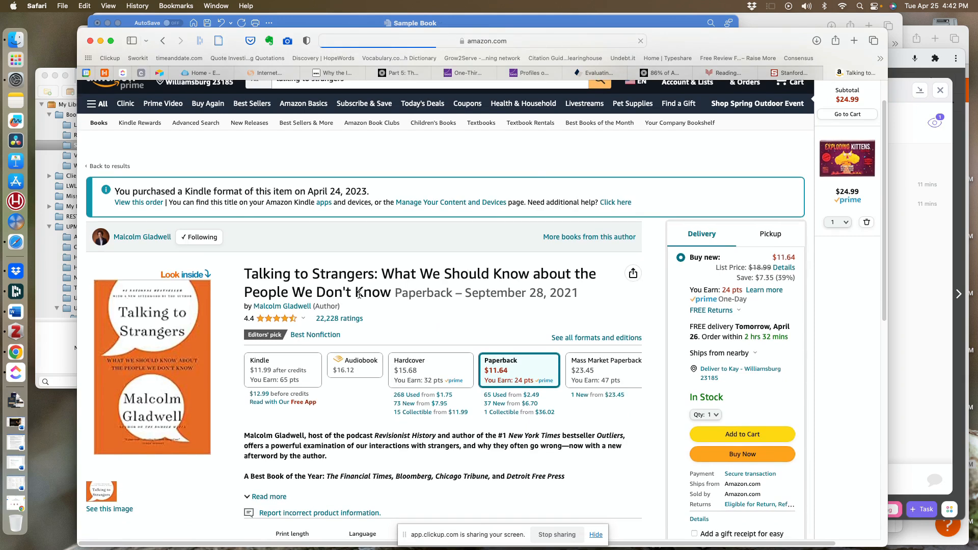
pyautogui.scroll(-4, 359, 294)
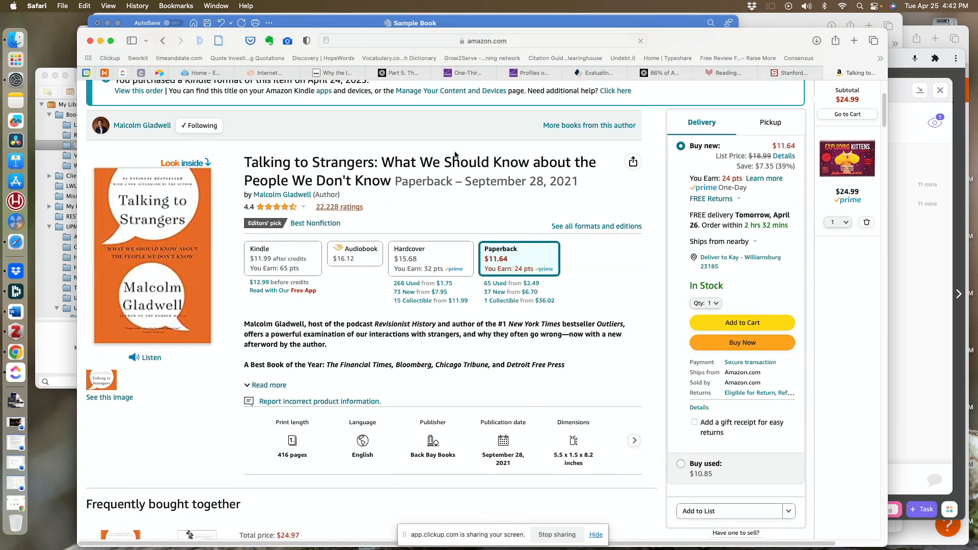
pyautogui.click(220, 45)
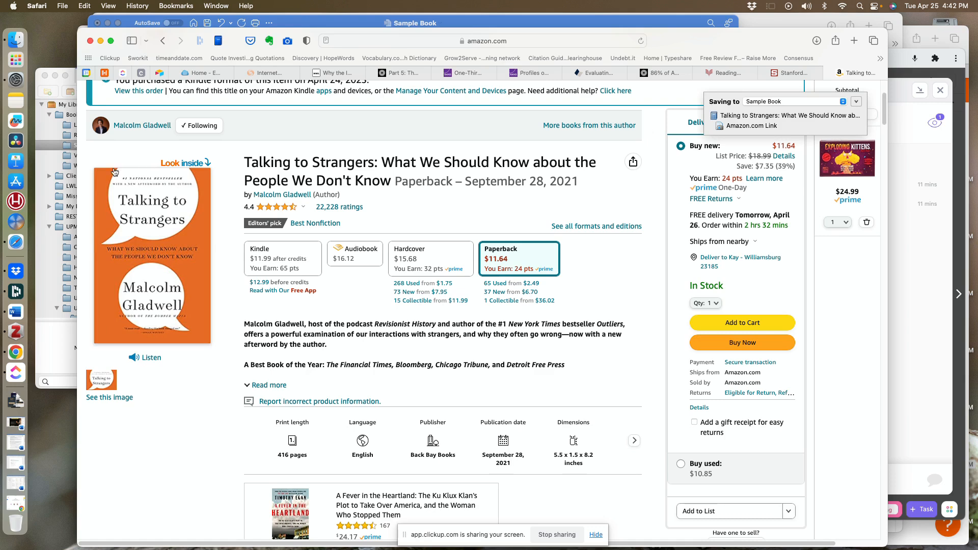
# Switch to Zotero and copy the formatted note citation for the book Talking to Strangers.
pyautogui.click(68, 148)
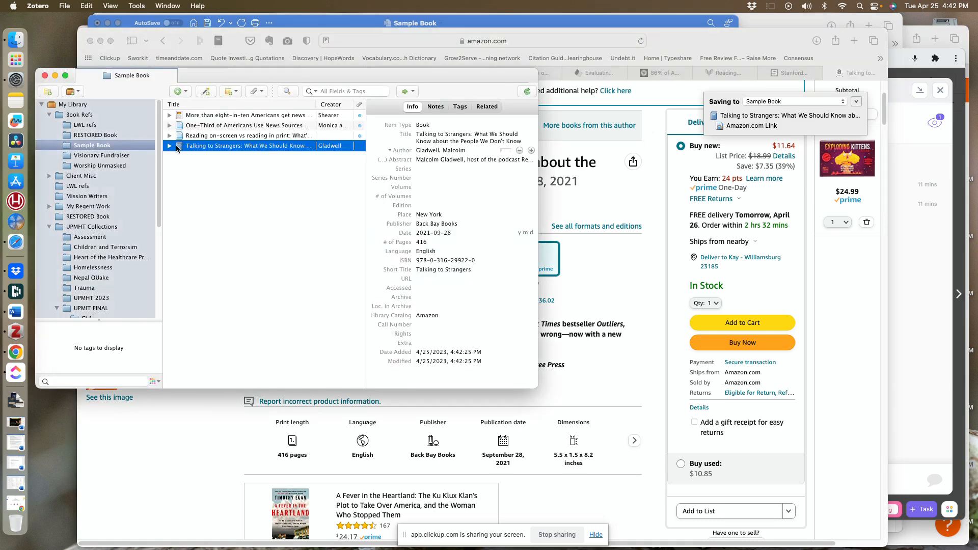
pyautogui.rightClick(178, 146)
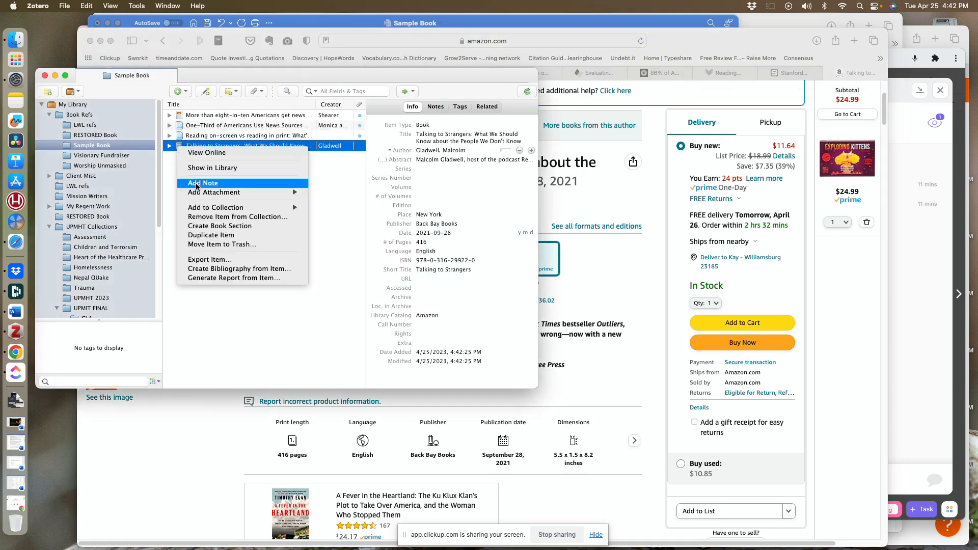
pyautogui.click(224, 270)
pyautogui.click(384, 356)
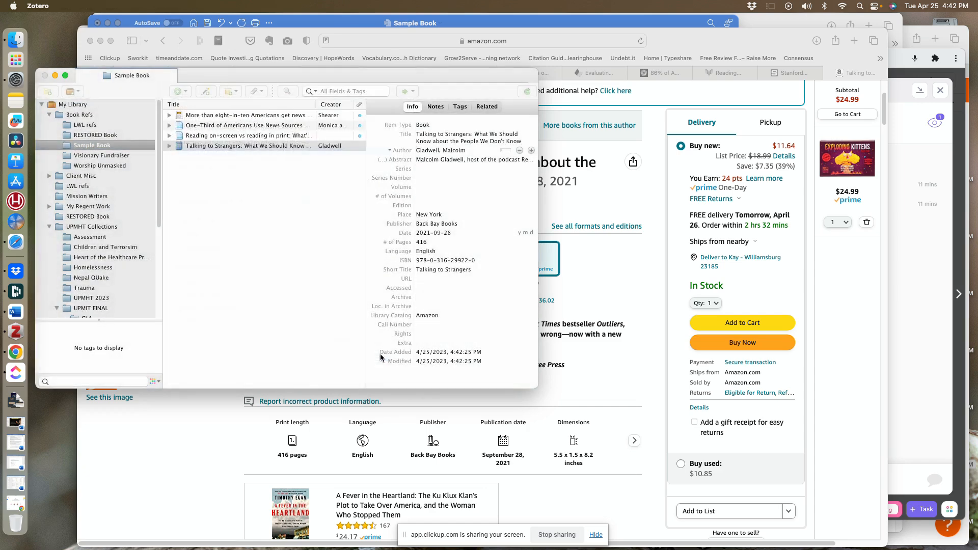
# Switch to Word and insert an endnote after the sentence ending "against the onslaught of information.".
pyautogui.click(533, 24)
pyautogui.scroll(-5, 351, 333)
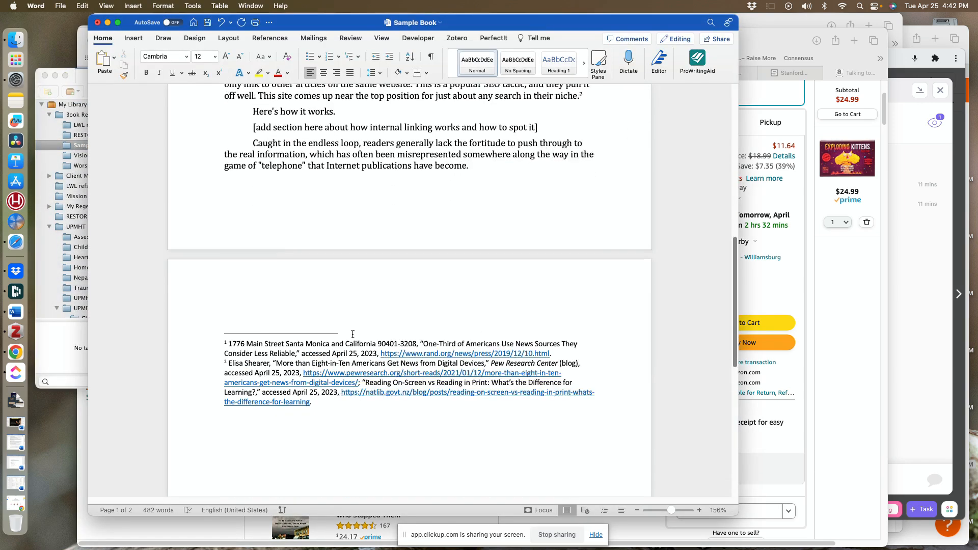
pyautogui.scroll(4, 352, 334)
pyautogui.scroll(4, 352, 334)
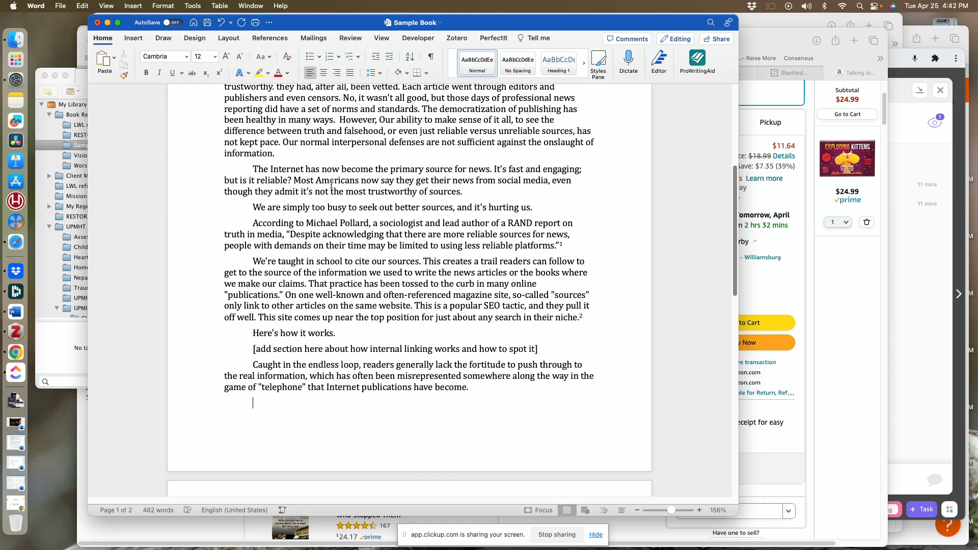
pyautogui.click(274, 153)
pyautogui.click(130, 6)
pyautogui.click(179, 222)
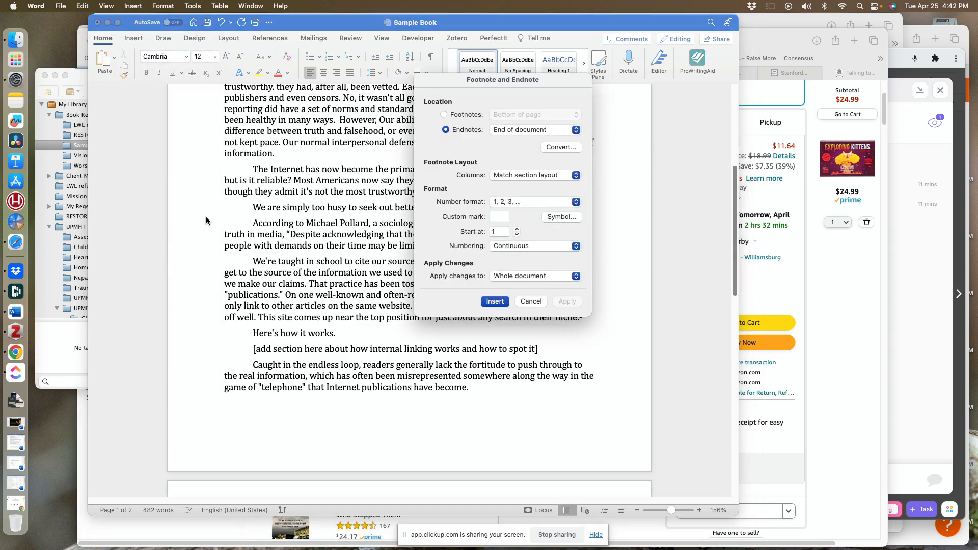
pyautogui.click(494, 302)
# Paste the Talking to Strangers citation into the empty endnote 1 with matching formatting.
pyautogui.scroll(-3, 417, 293)
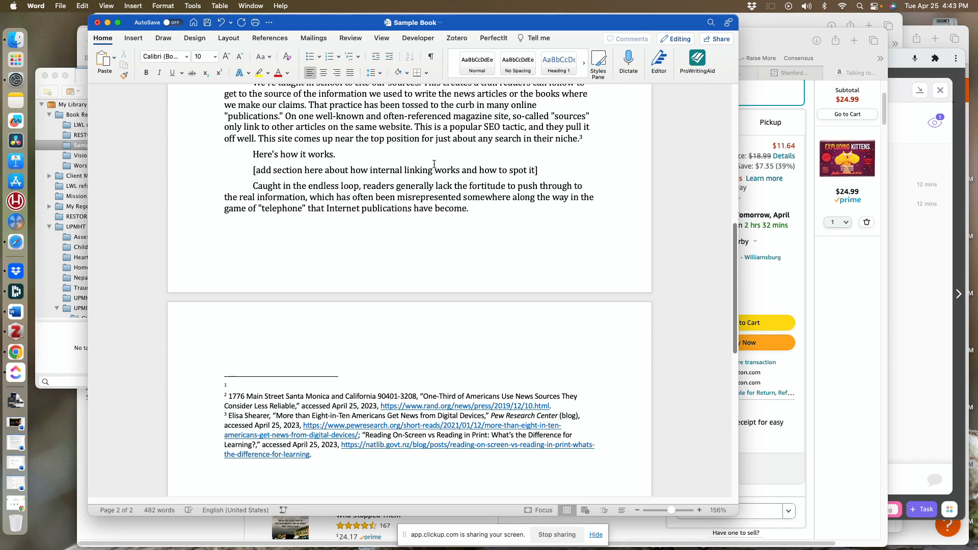
pyautogui.click(83, 6)
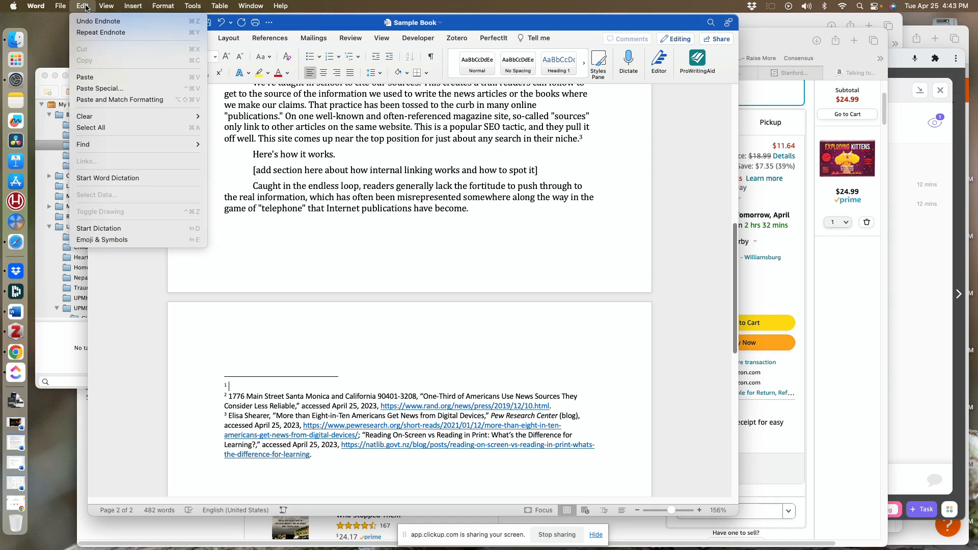
pyautogui.click(111, 99)
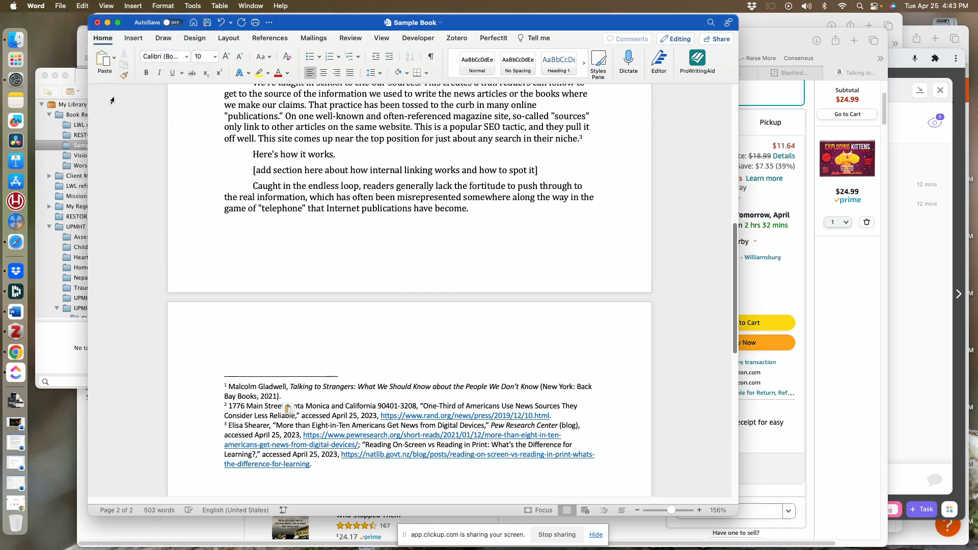
# Add the page numbers 135-136 to the end of endnote 1, after a comma and before the closing period.
pyautogui.scroll(-3, 282, 218)
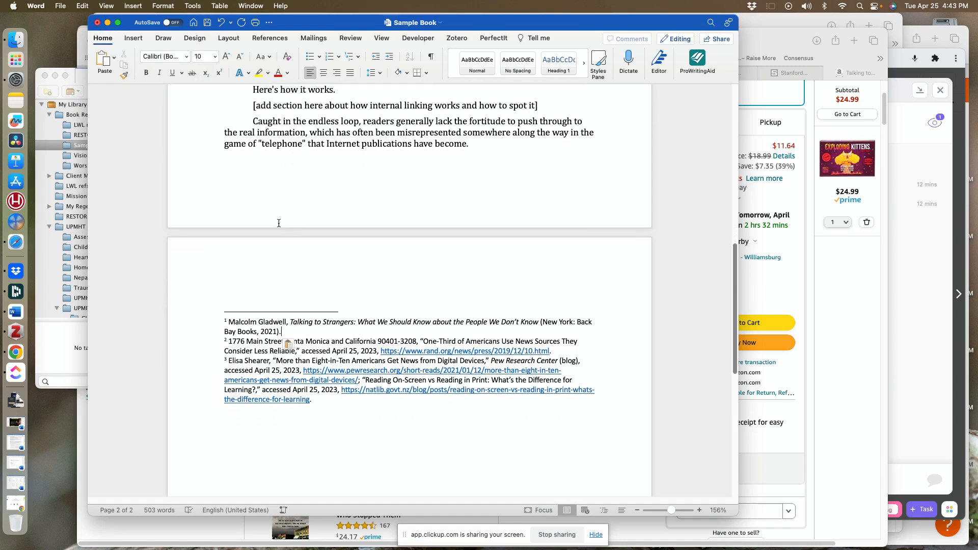
pyautogui.scroll(-1, 278, 261)
pyautogui.scroll(-3, 278, 262)
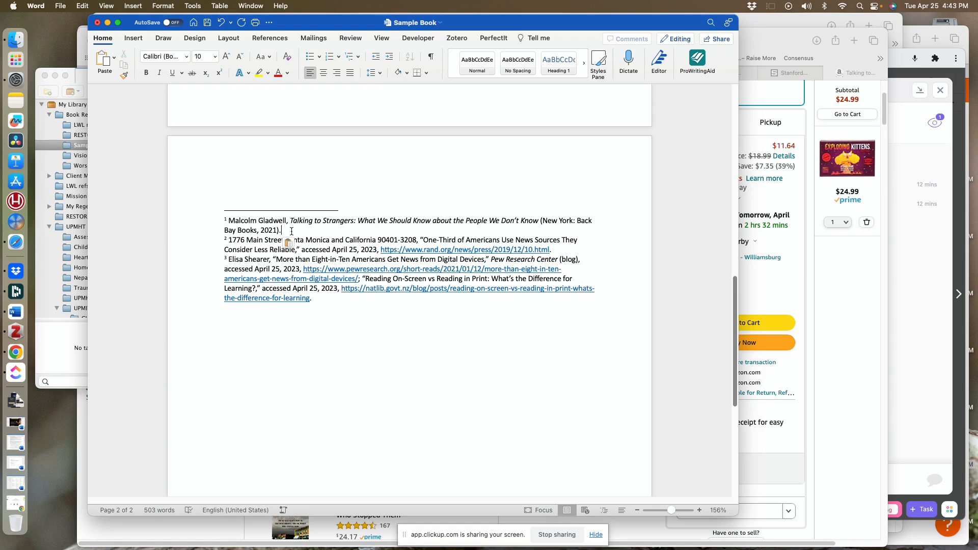
pyautogui.press('BackSpace')
pyautogui.write(', 135-136.')
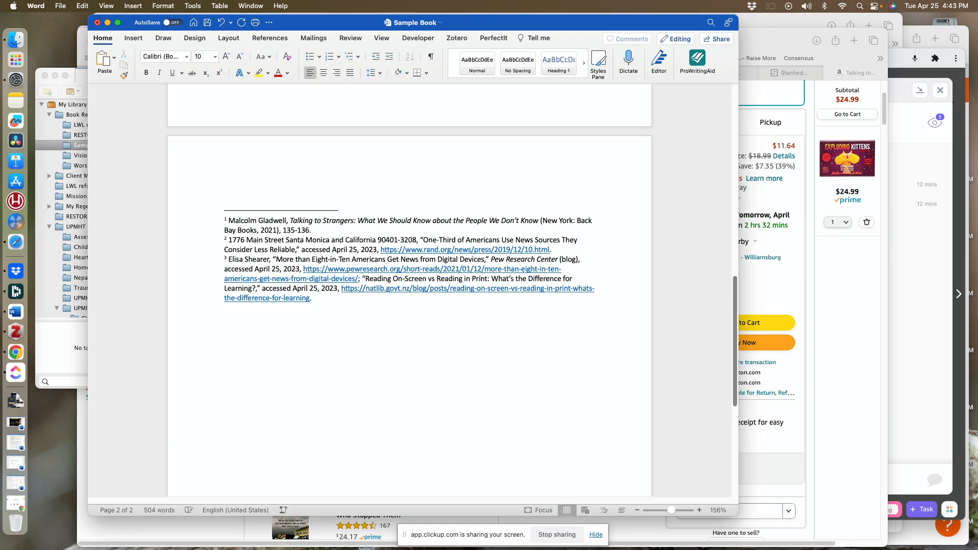